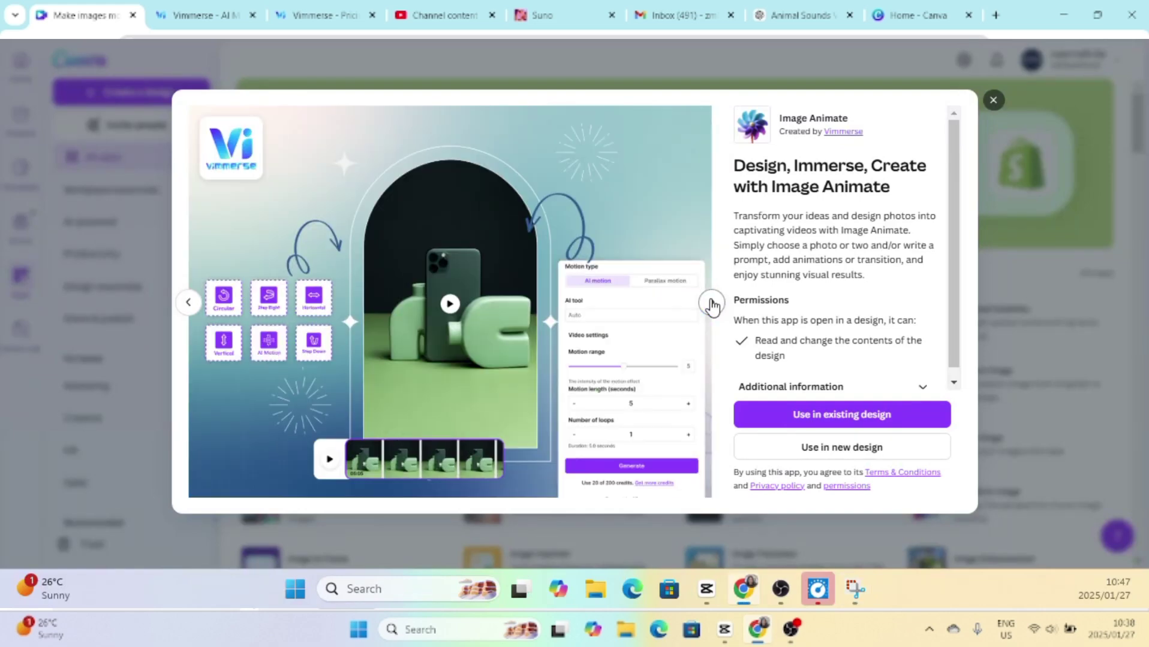
left_click(711, 306)
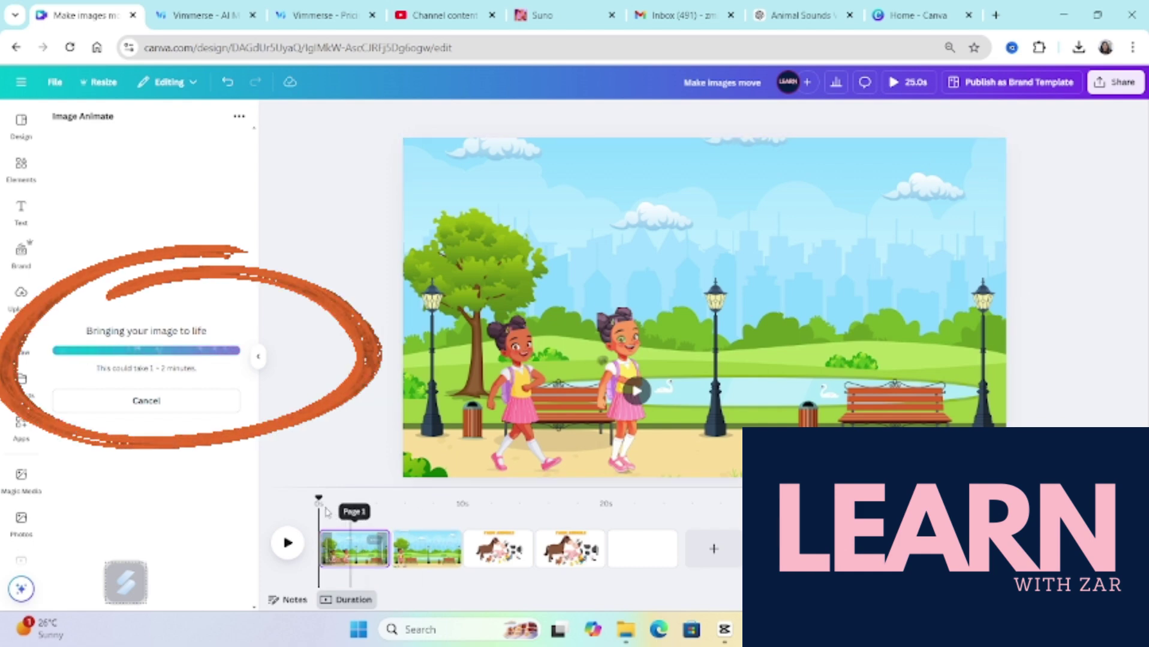
Step: Play the animated park scene from about the 5-second mark after previewing the app showcase
left_click_drag(325, 511, 393, 513)
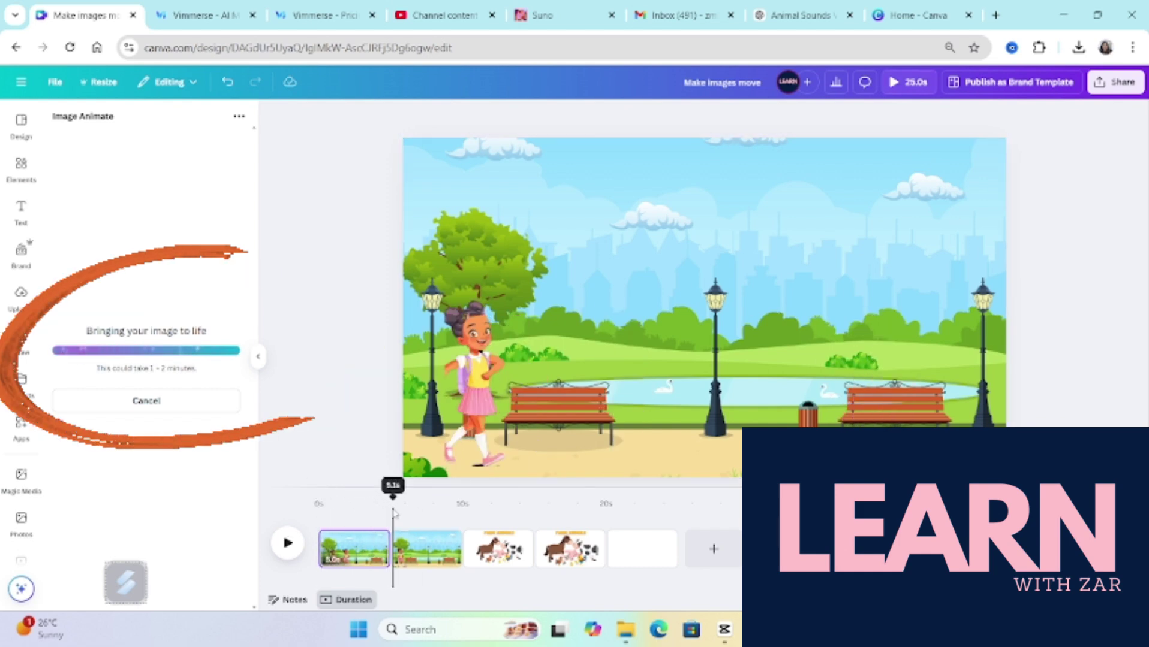
key("space")
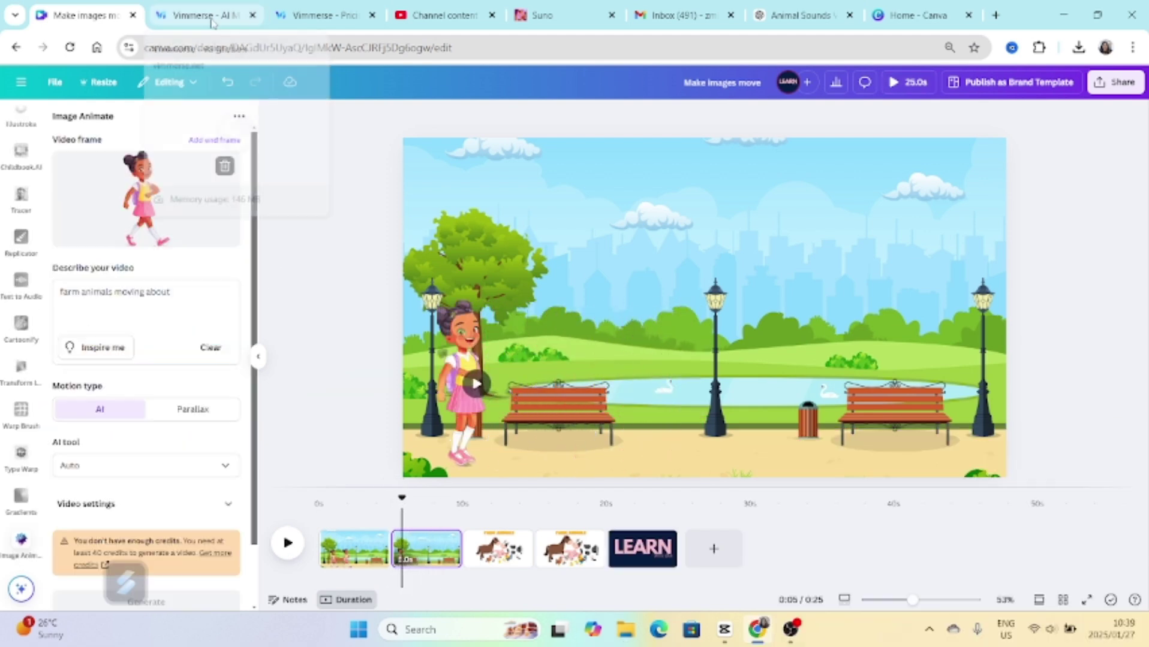
Step: Switch to the Vimmerse results tab and open My Content
left_click(213, 15)
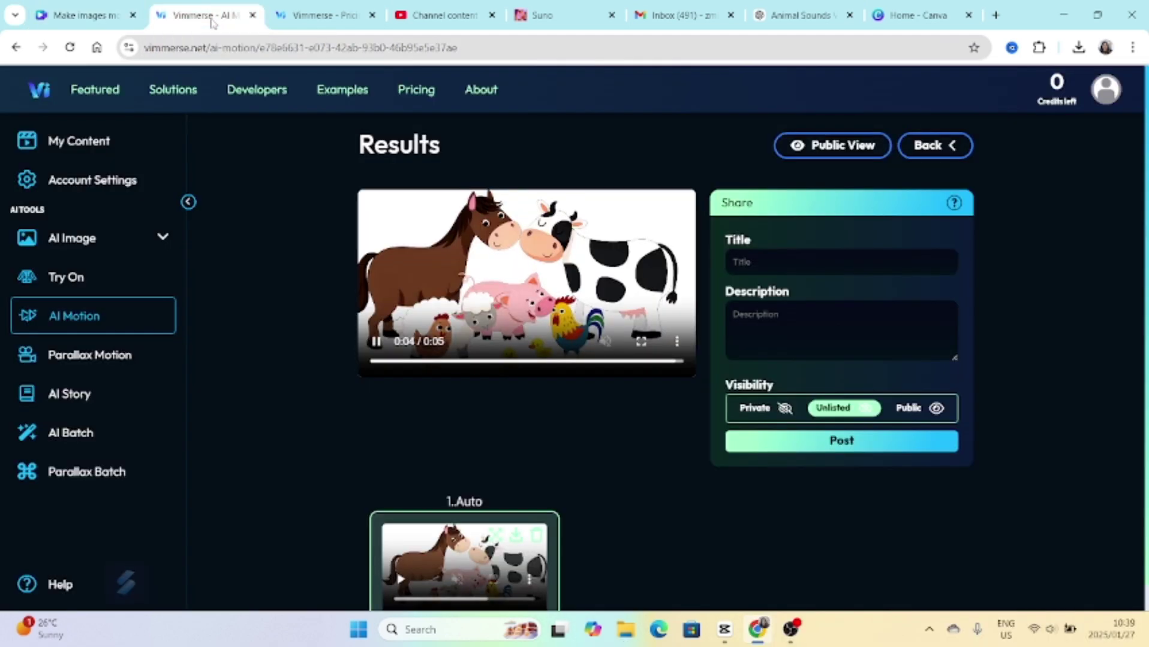
left_click(90, 143)
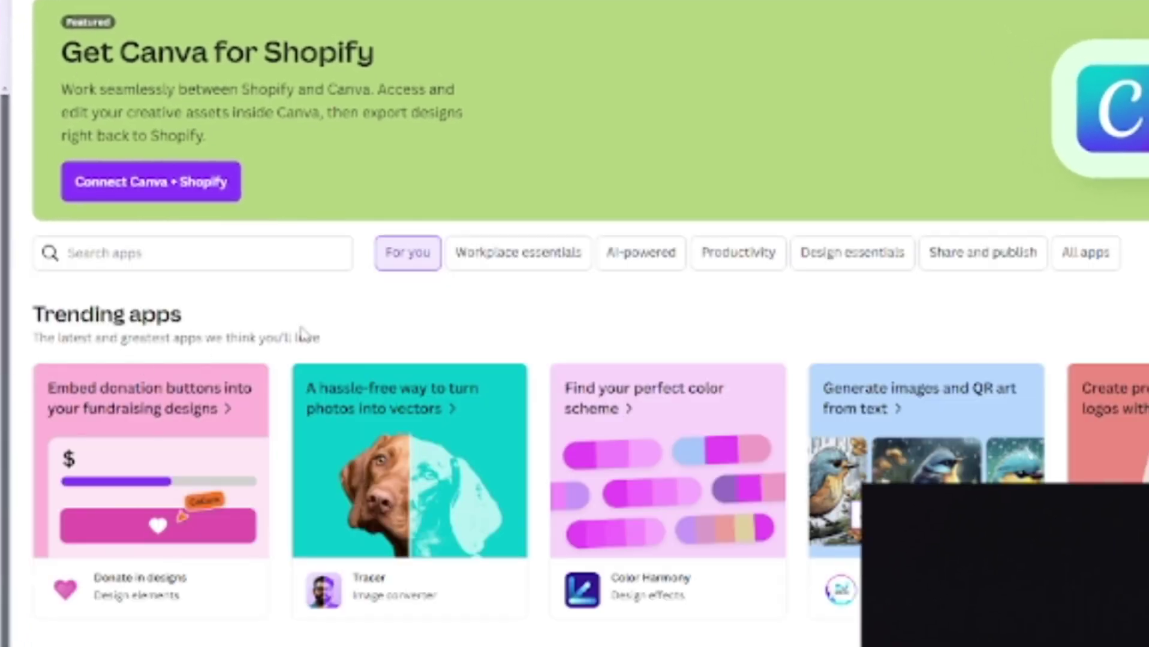
Step: Start a search in Canva's apps directory for Image Animate
left_click(180, 253)
type("Image Animate")
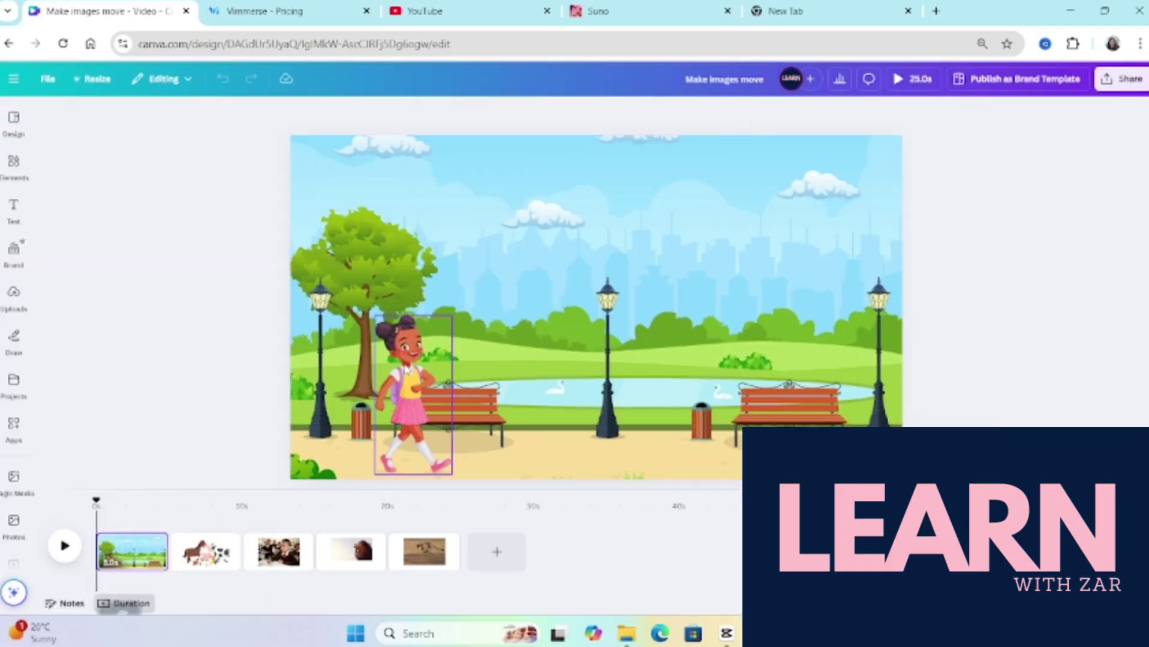
Step: Select the walking girl image and find Image Animate in the Apps panel
left_click(413, 394)
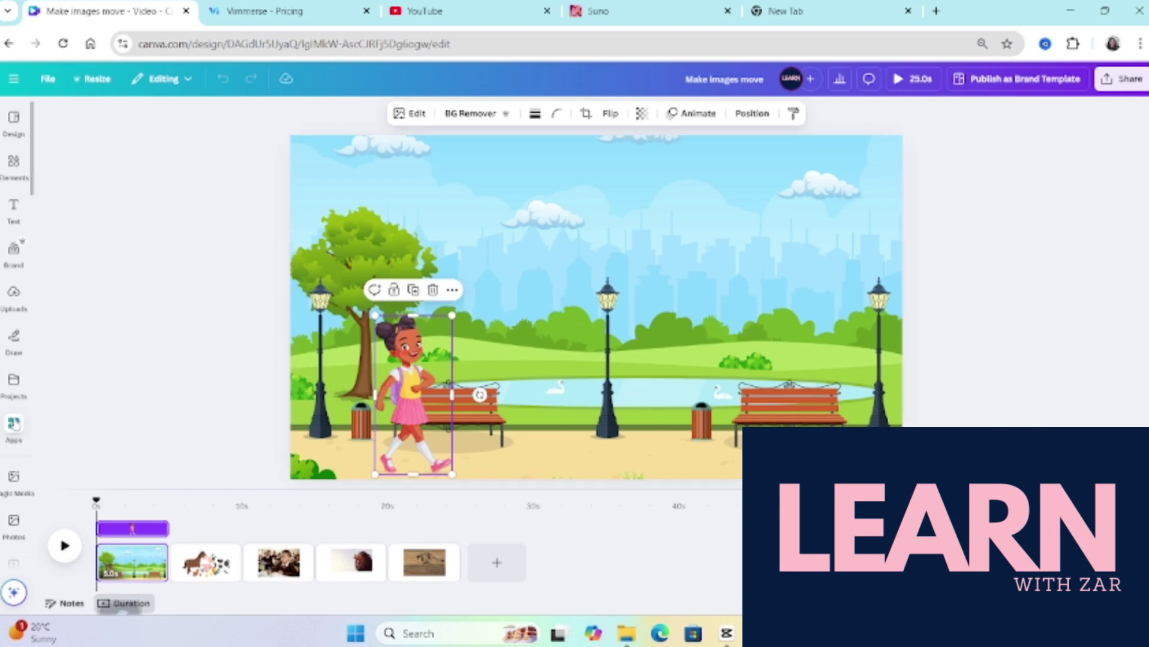
left_click(13, 425)
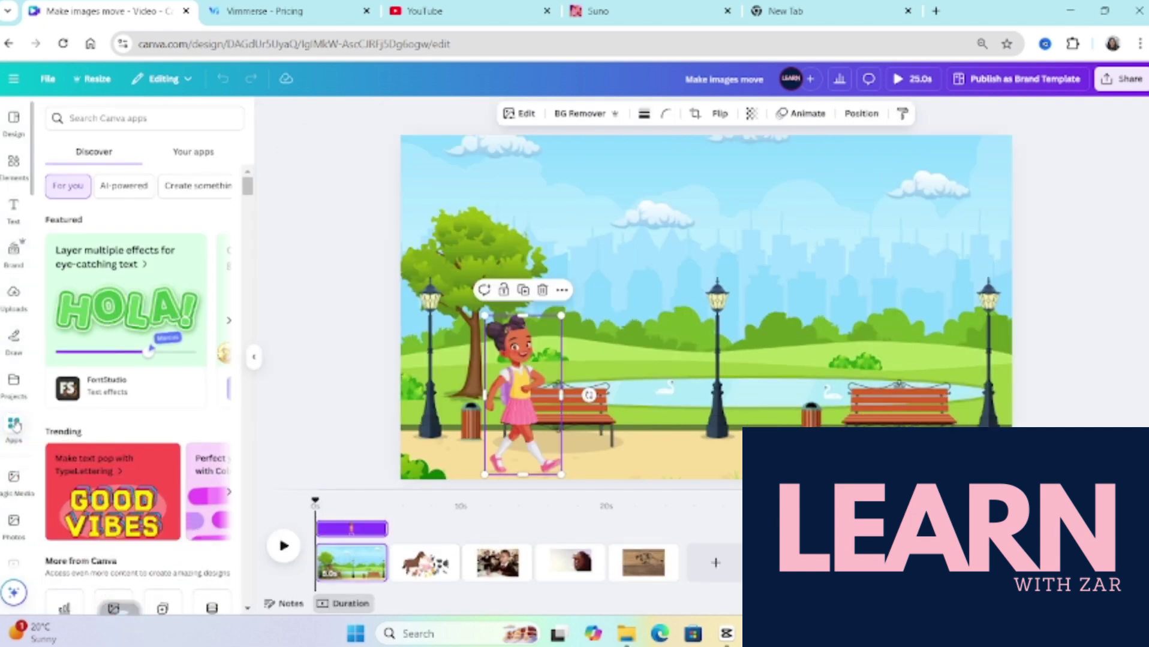
left_click(119, 118)
type("image animate")
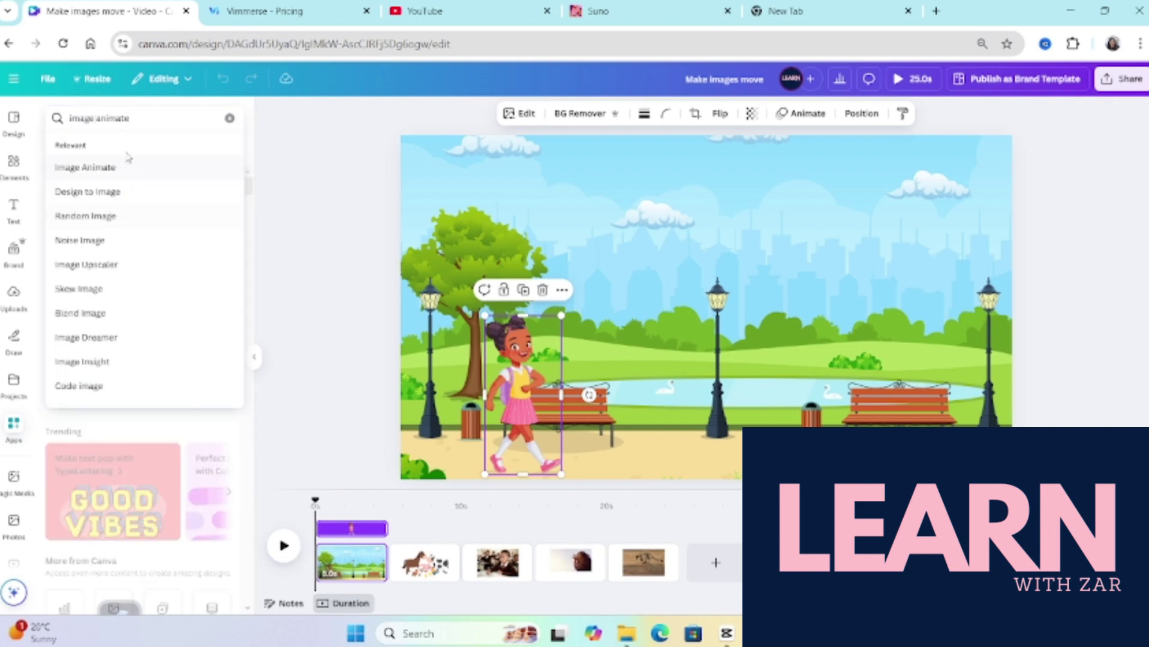
left_click(124, 167)
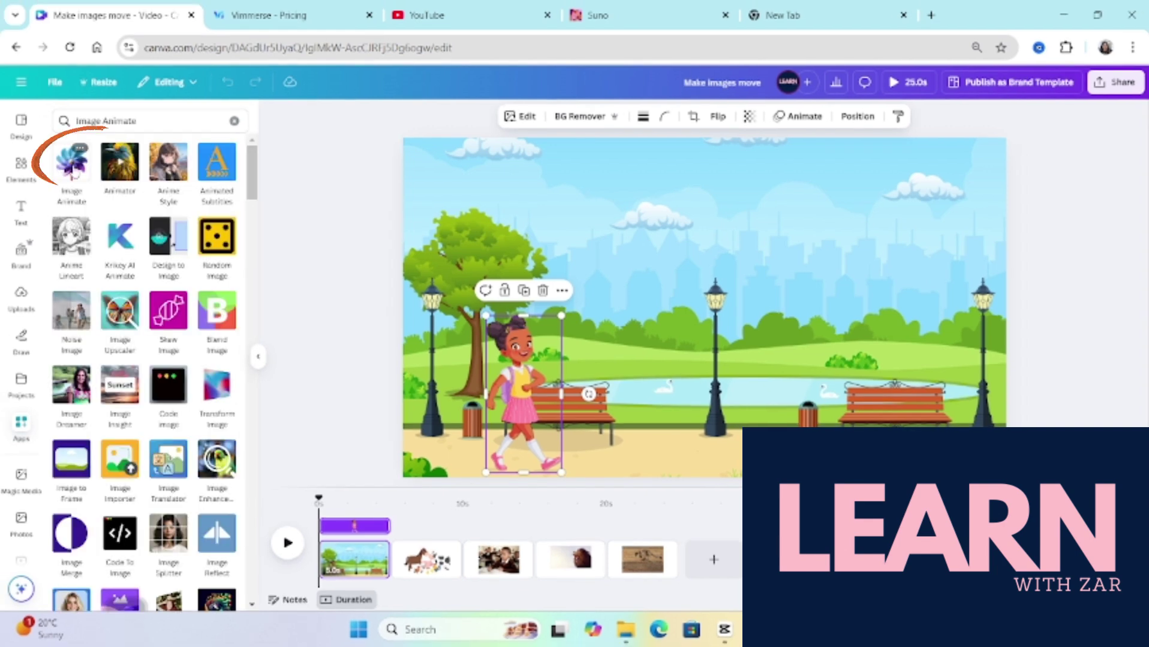
Step: Launch Image Animate, try Parallax motion, then settle on AI motion
left_click(76, 173)
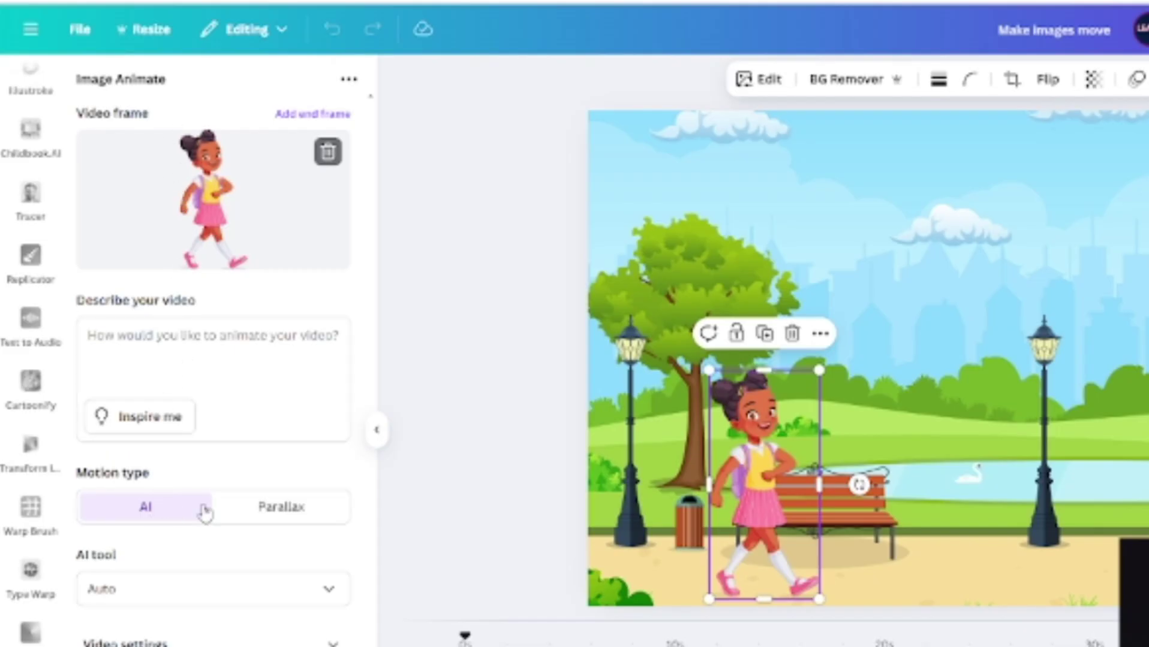
left_click(281, 508)
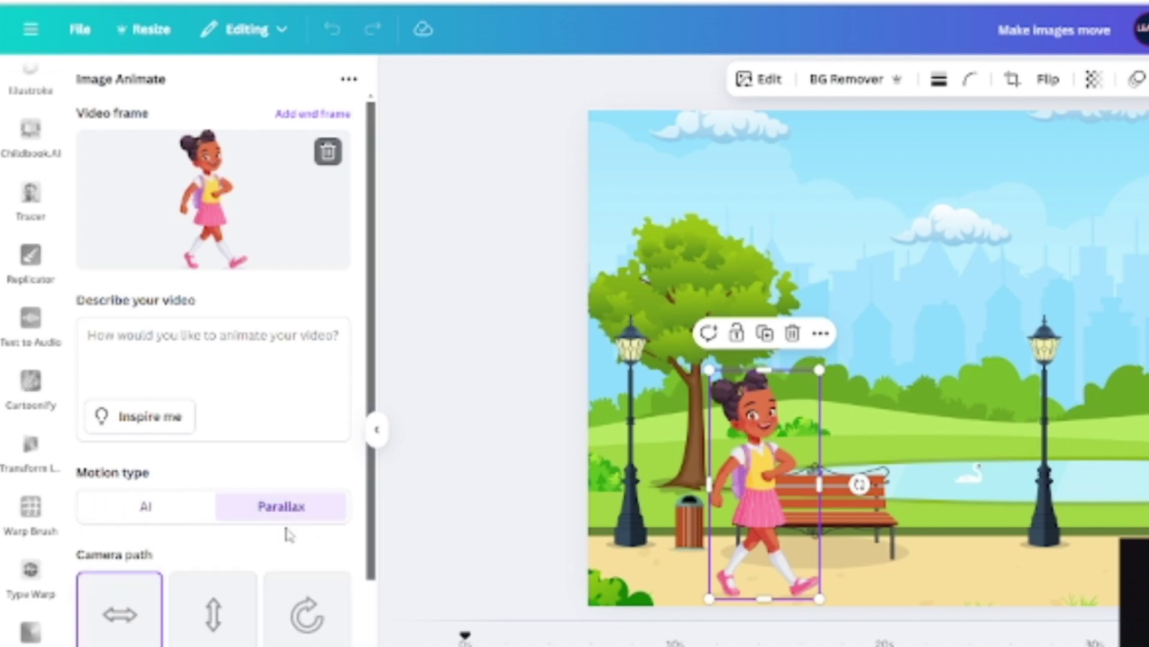
scroll(285, 535, "down", 3)
scroll(146, 335, "down", 2)
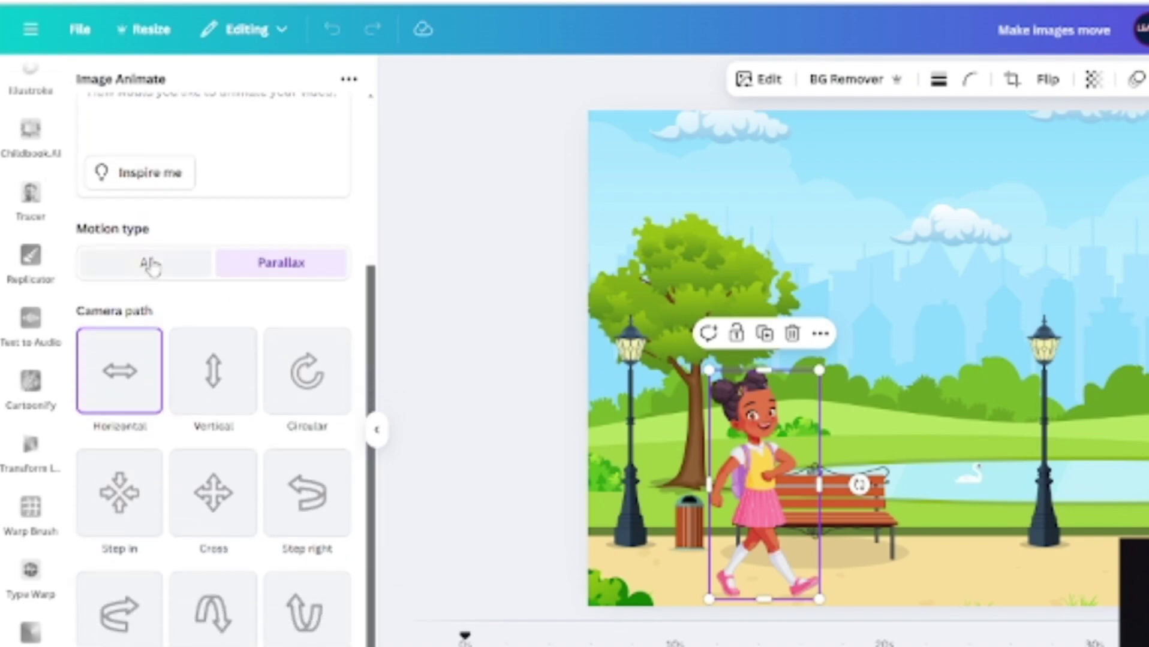
left_click(149, 264)
Step: Enter the video description "Make the little girl walk"
left_click(163, 351)
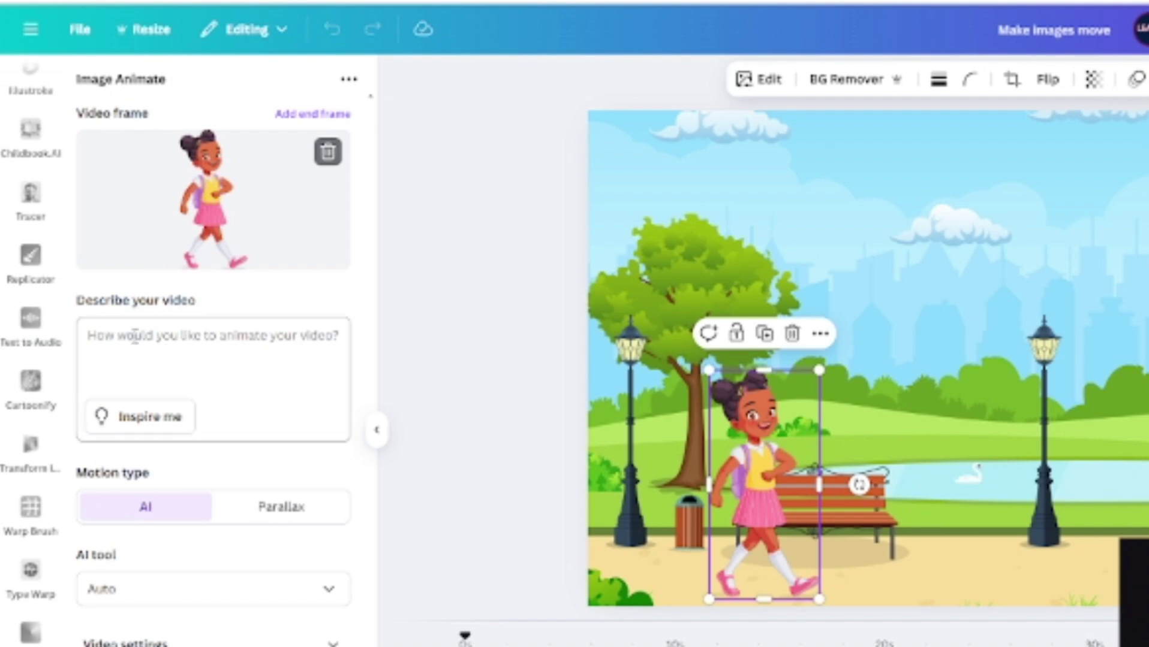
right_click(169, 375)
left_click(146, 361)
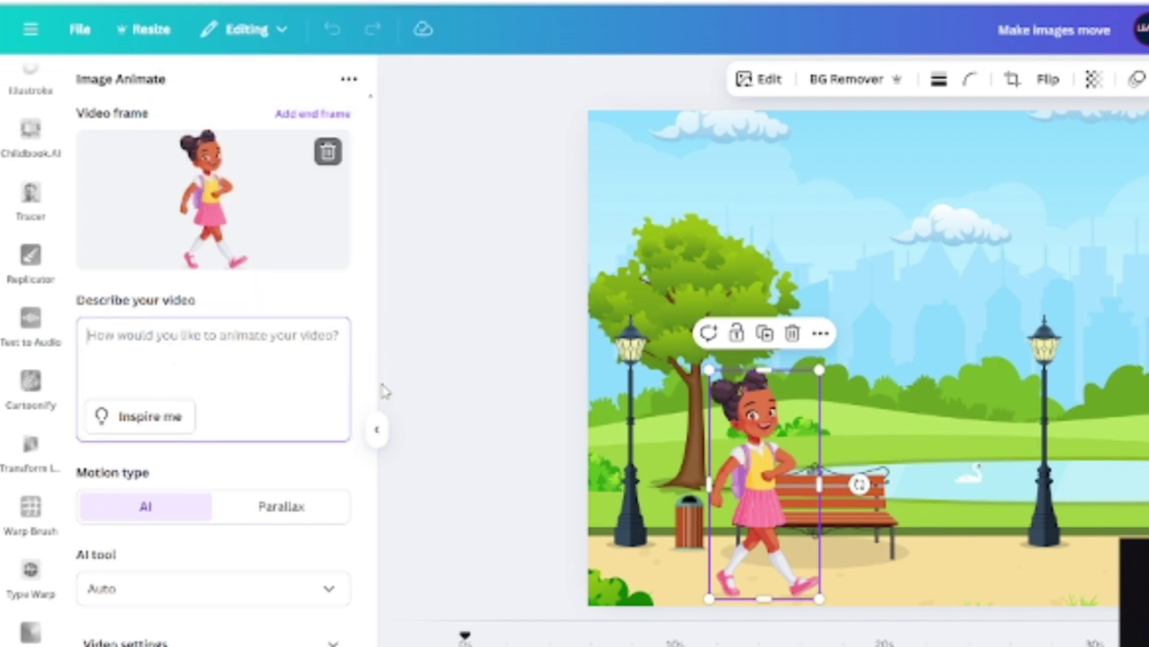
type("Make the little girl walk")
left_click(171, 466)
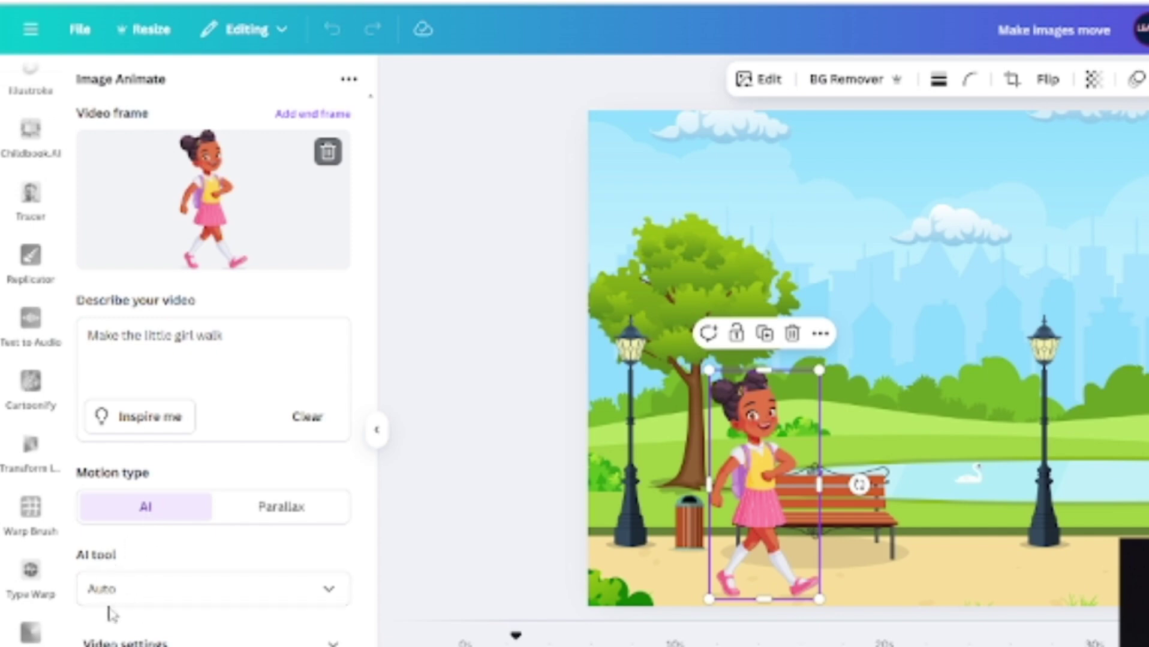
left_click(329, 593)
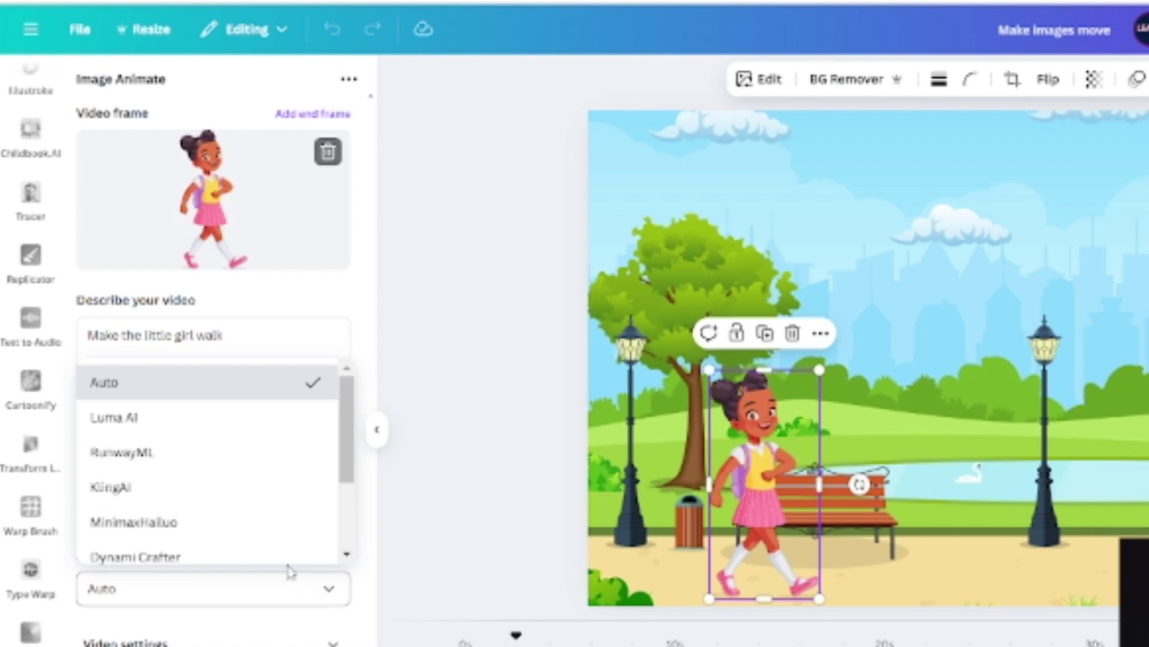
scroll(233, 521, "down", 1)
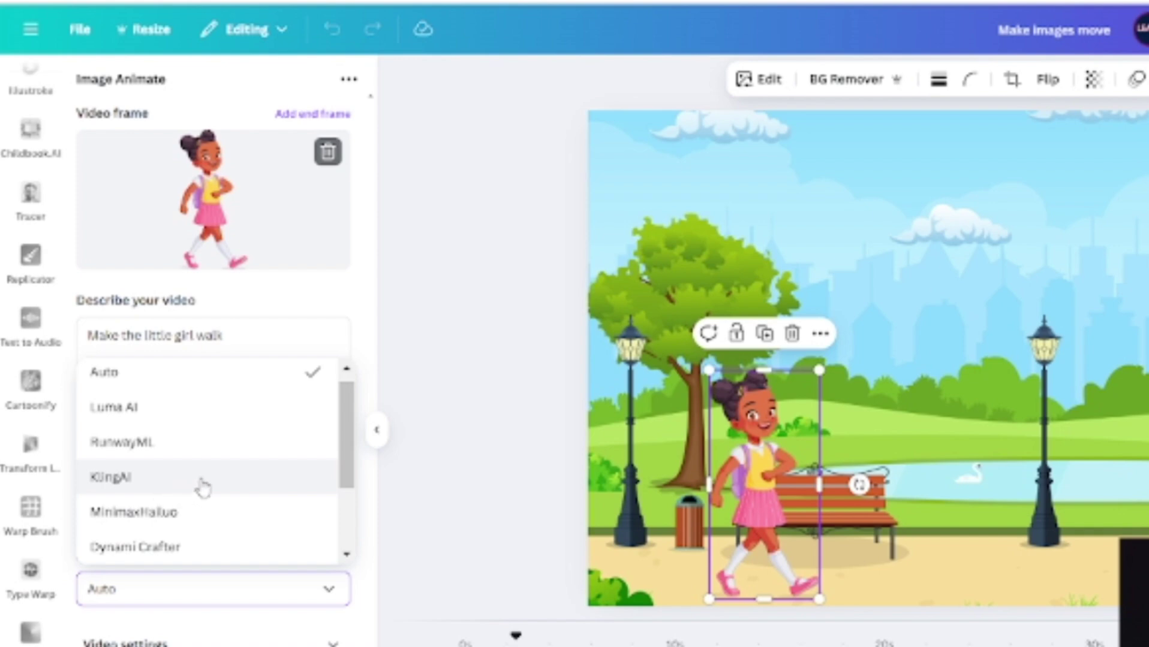
scroll(203, 488, "down", 2)
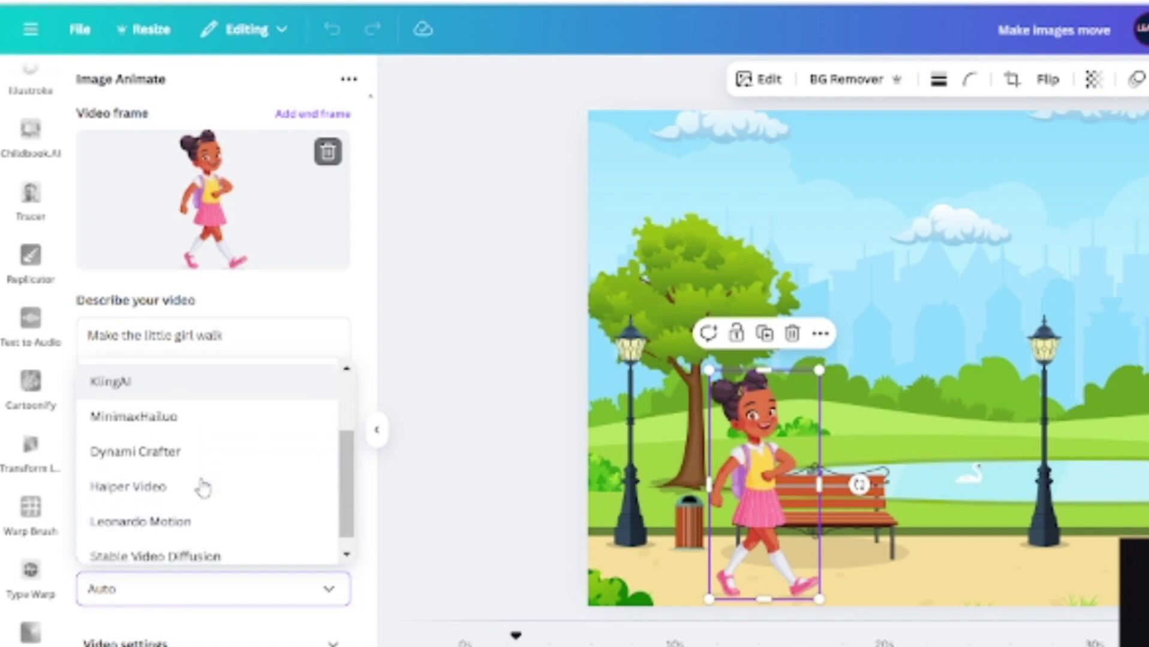
scroll(203, 488, "down", 1)
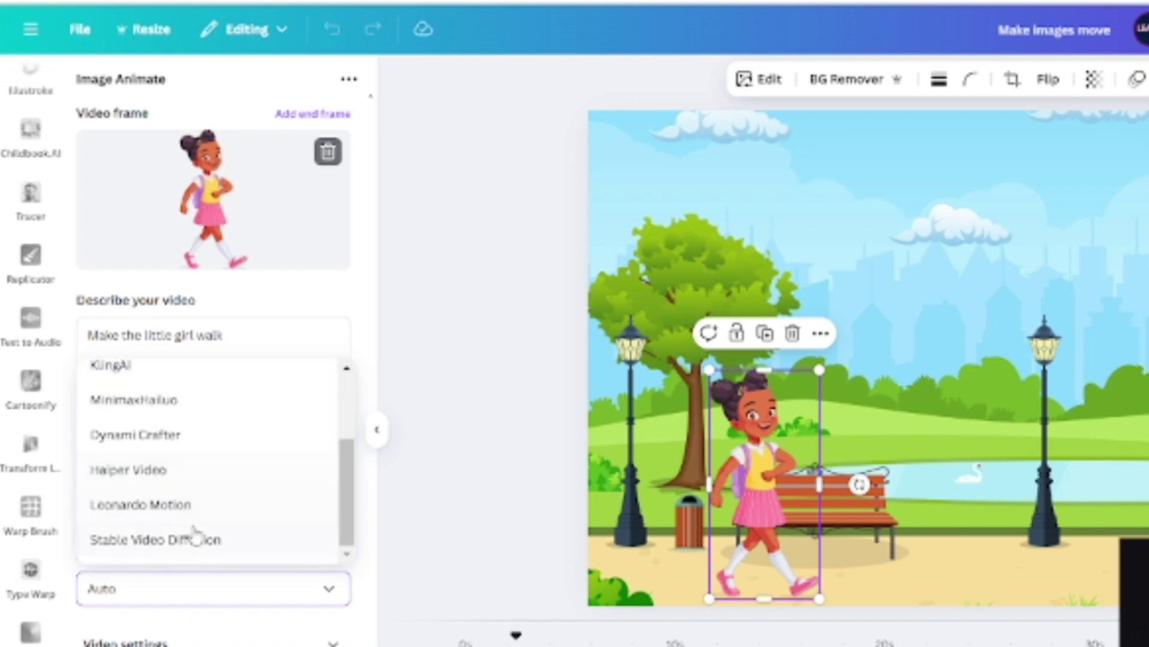
scroll(222, 485, "up", 3)
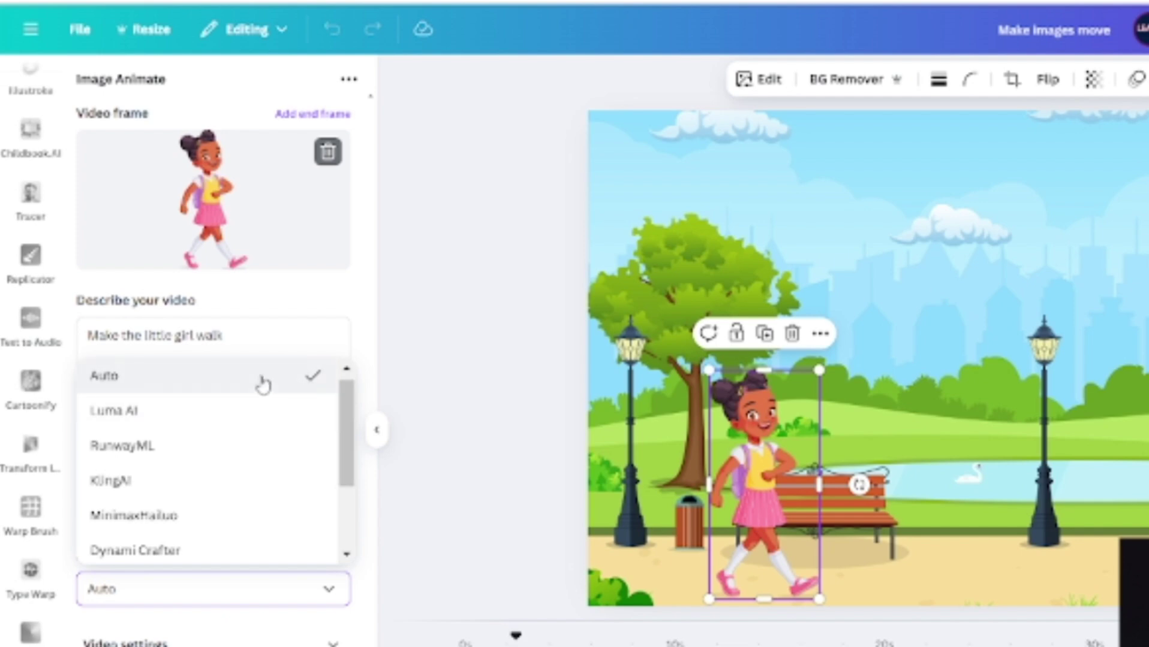
left_click(262, 380)
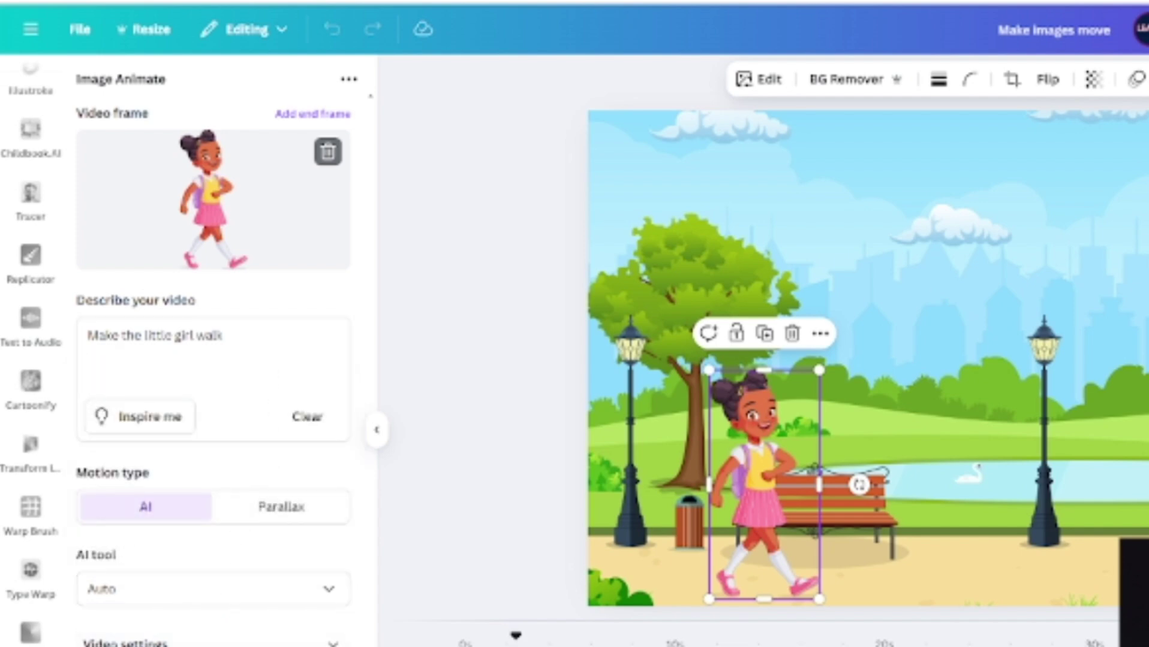
scroll(275, 594, "down", 3)
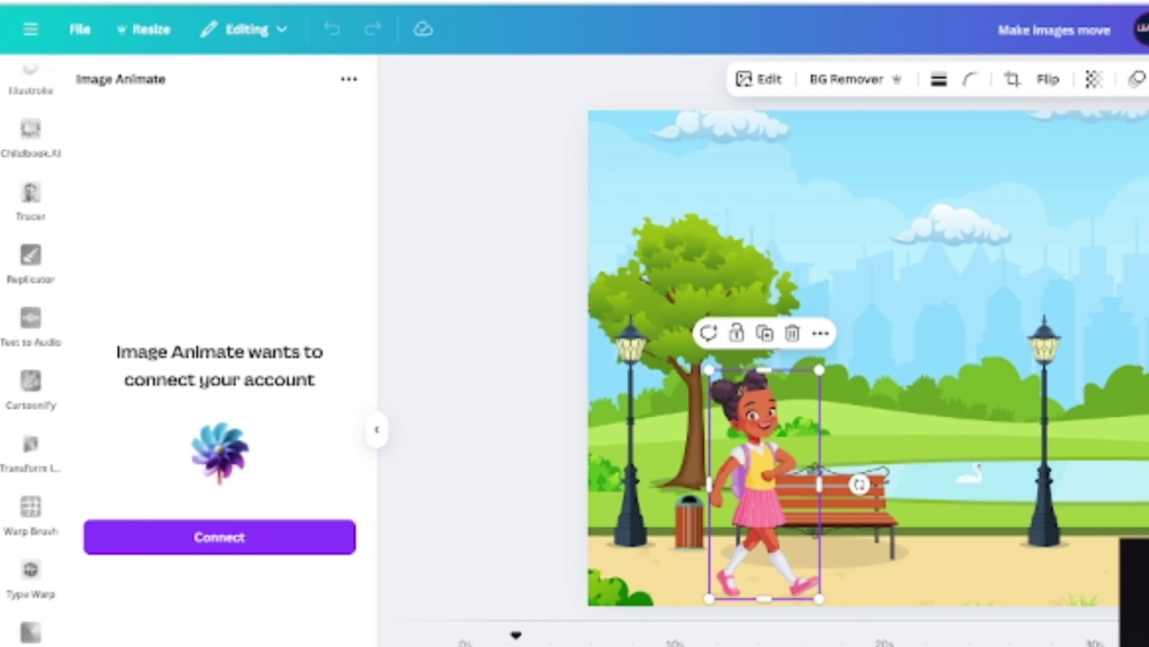
Step: Connect Image Animate to the Vimmerse account
left_click(218, 545)
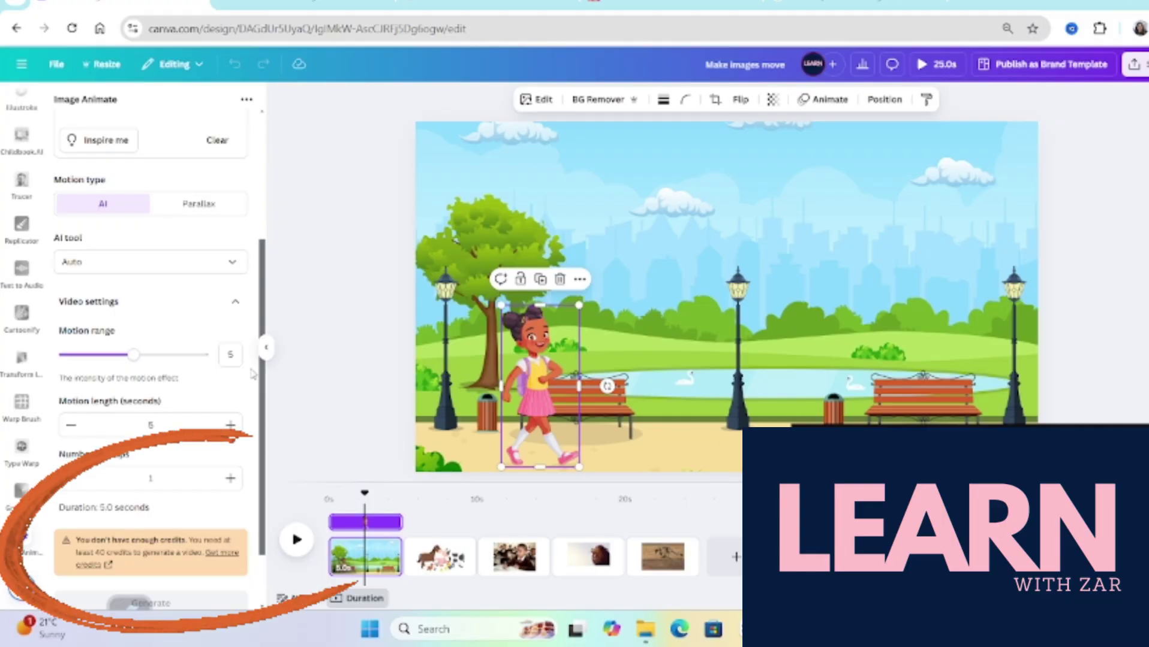
scroll(207, 460, "down", 2)
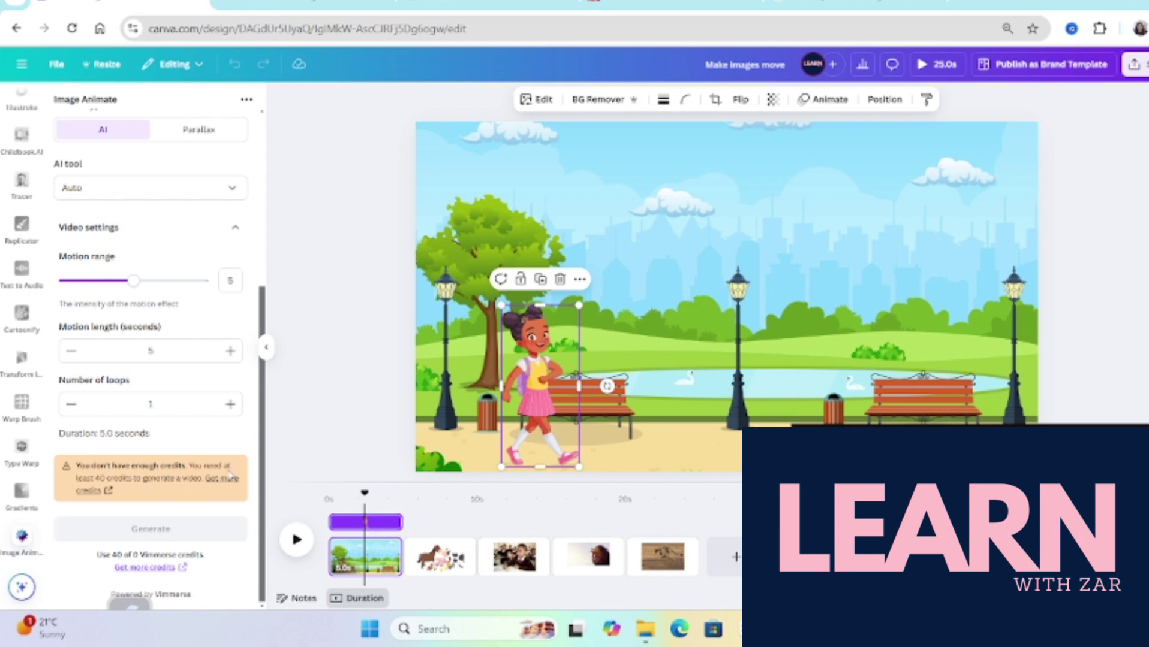
Step: Follow 'Get more credits' out to the Vimmerse pricing page
left_click(171, 568)
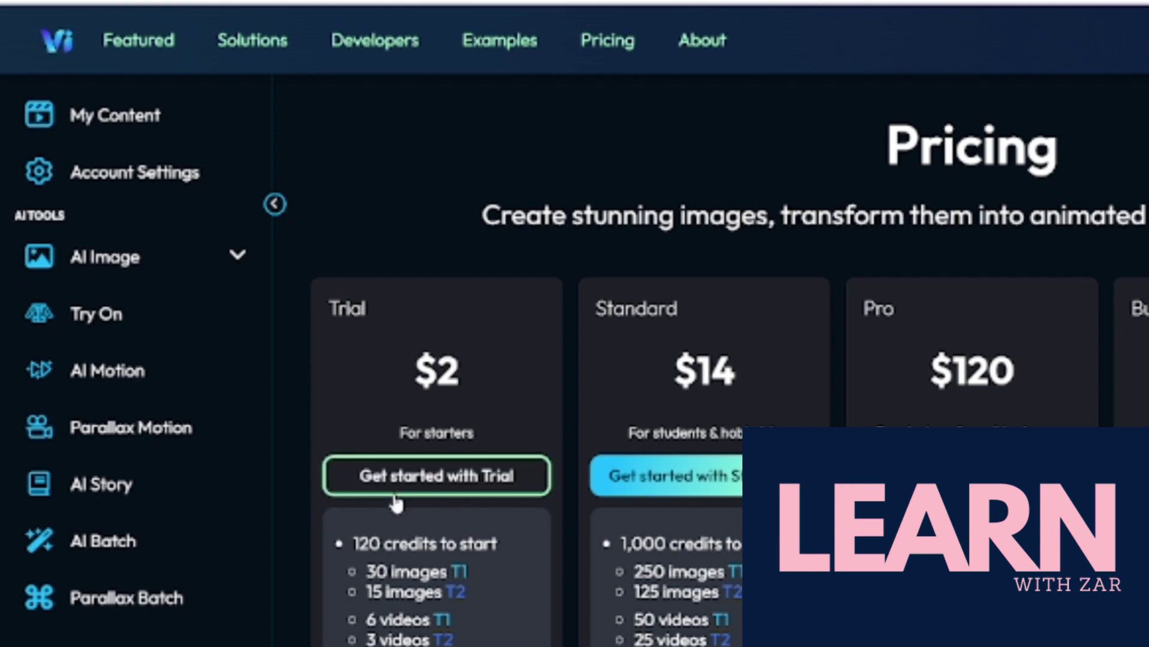
scroll(405, 538, "down", 2)
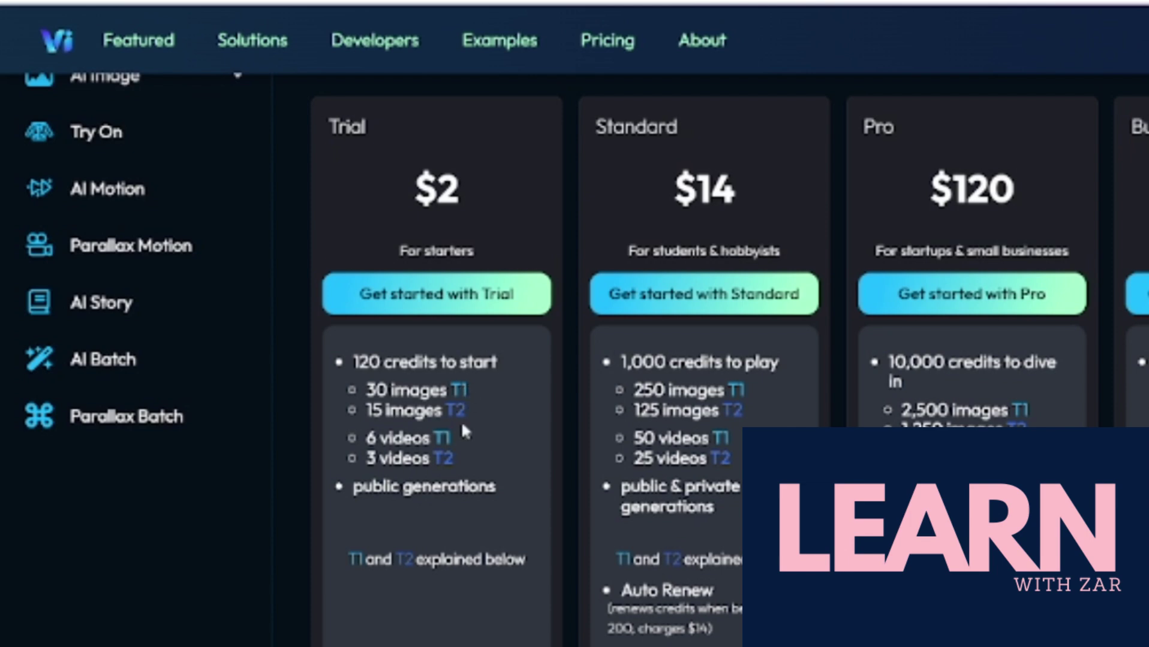
scroll(454, 574, "down", 5)
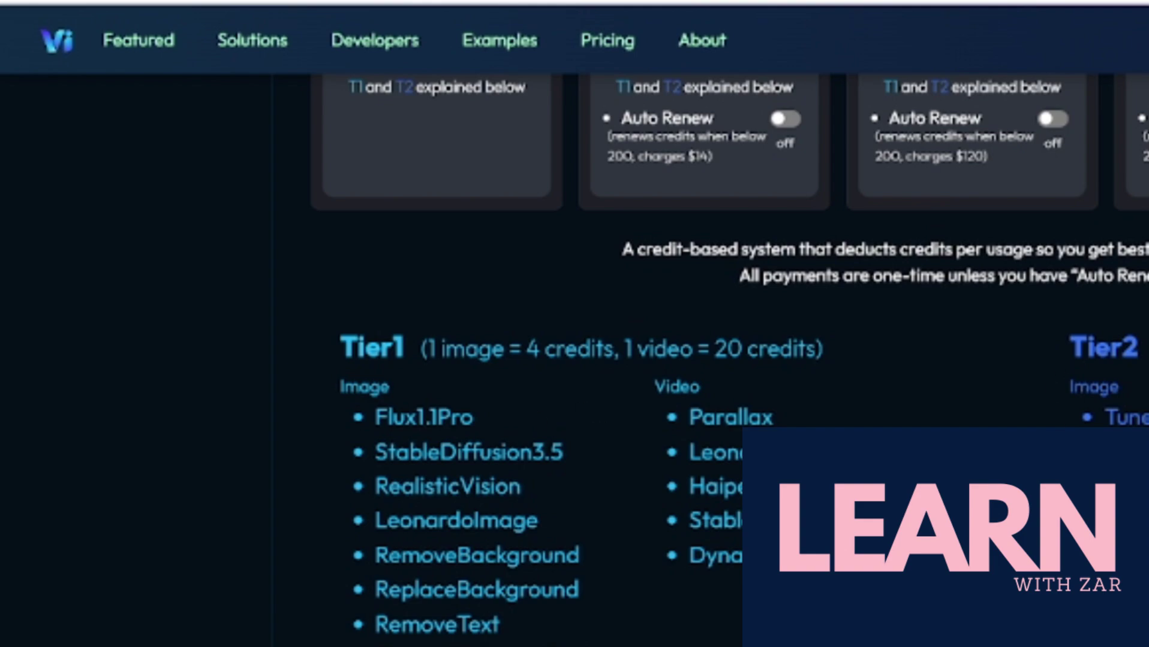
scroll(469, 376, "up", 6)
scroll(461, 349, "down", 1)
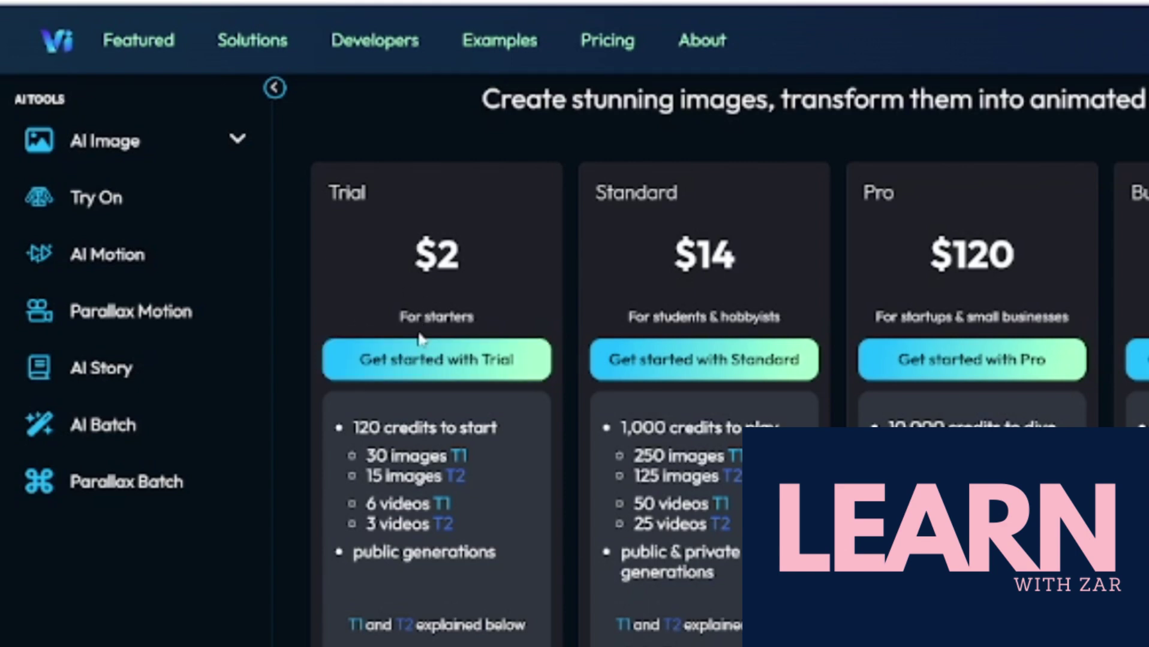
Step: Buy the $2 Trial plan for 120 credits
left_click(410, 366)
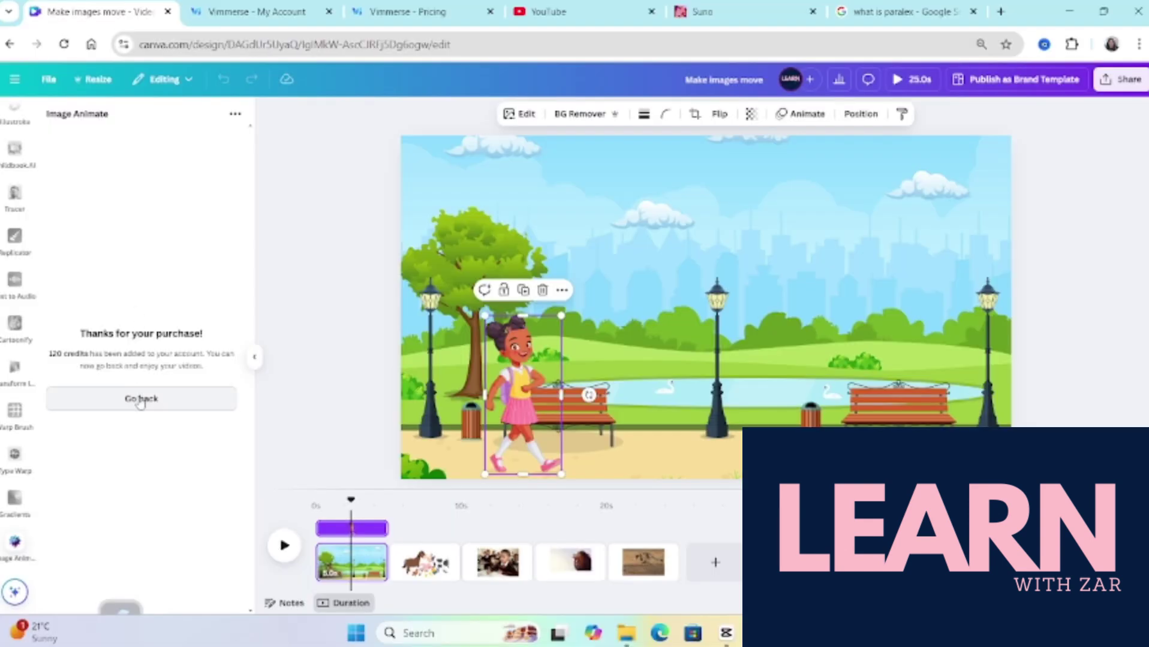
Step: Go back to the Image Animate form, now showing 120 credits
left_click(141, 399)
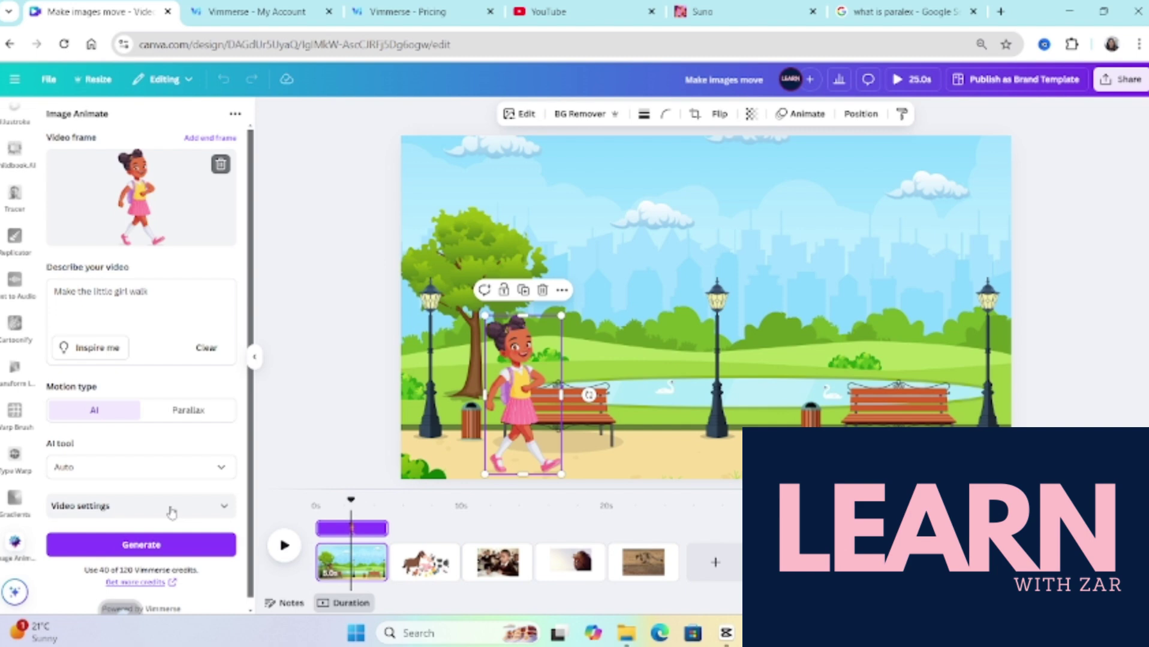
scroll(157, 506, "down", 1)
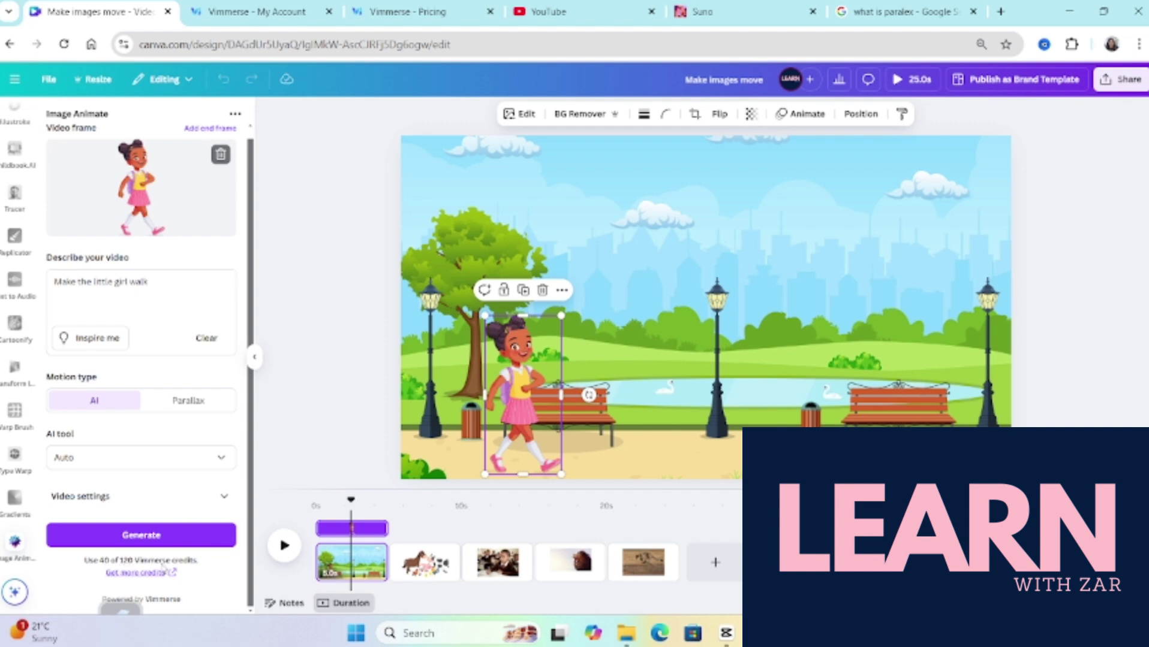
scroll(165, 236, "up", 1)
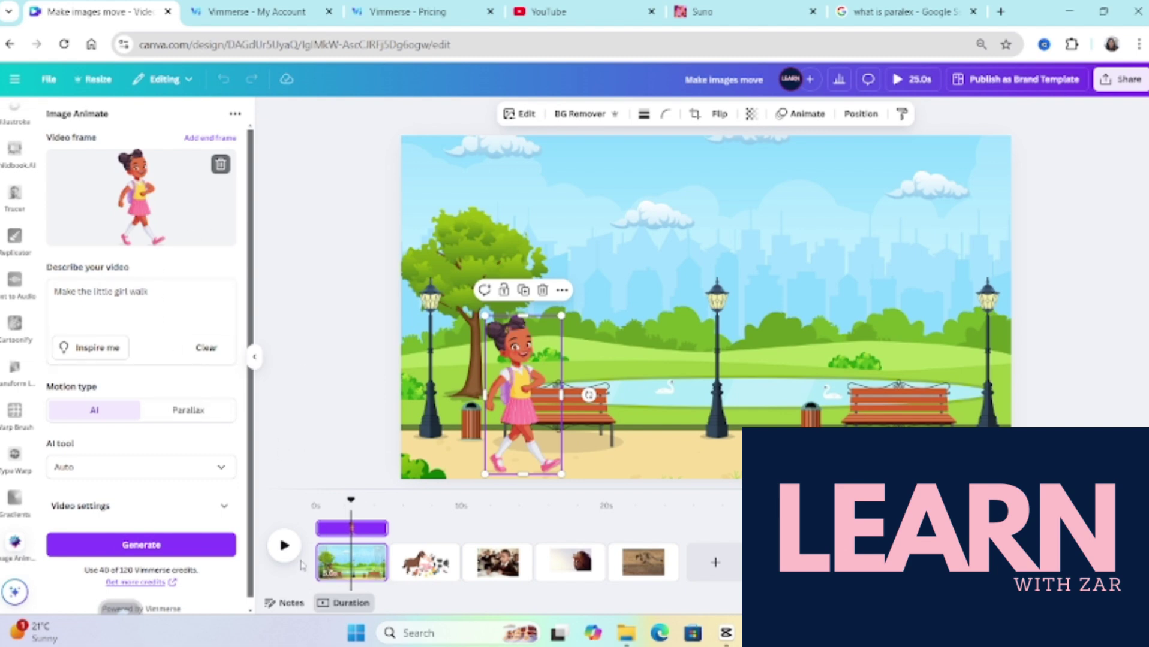
Step: Generate the girl's walking animation and deselect her on the canvas
left_click(206, 543)
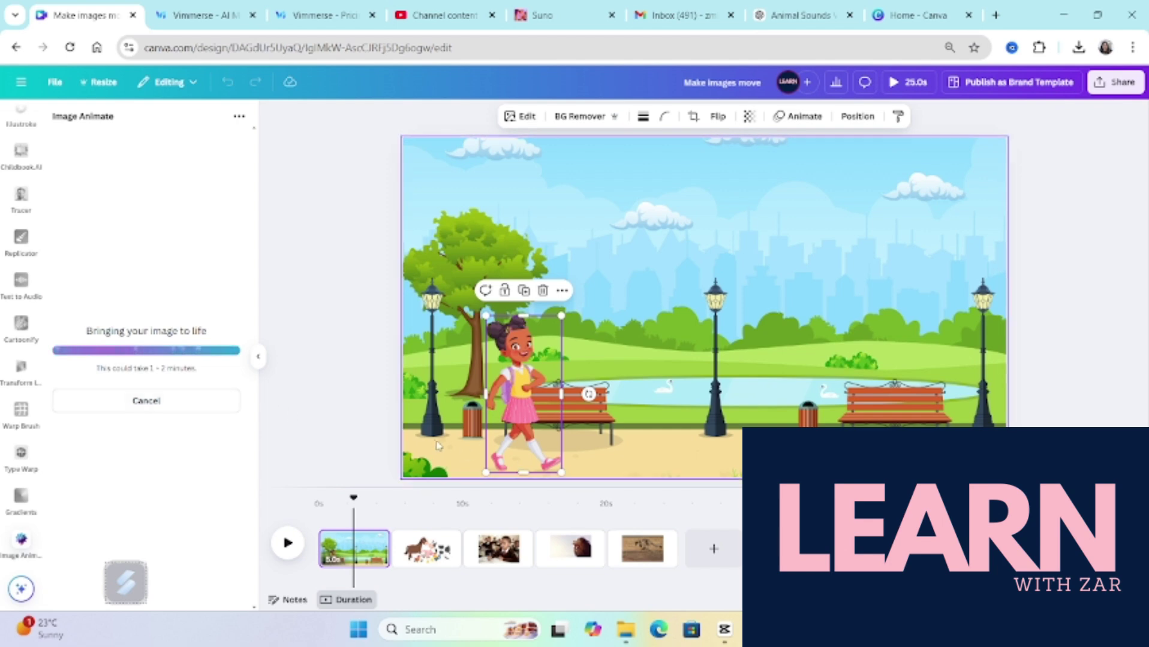
left_click(368, 427)
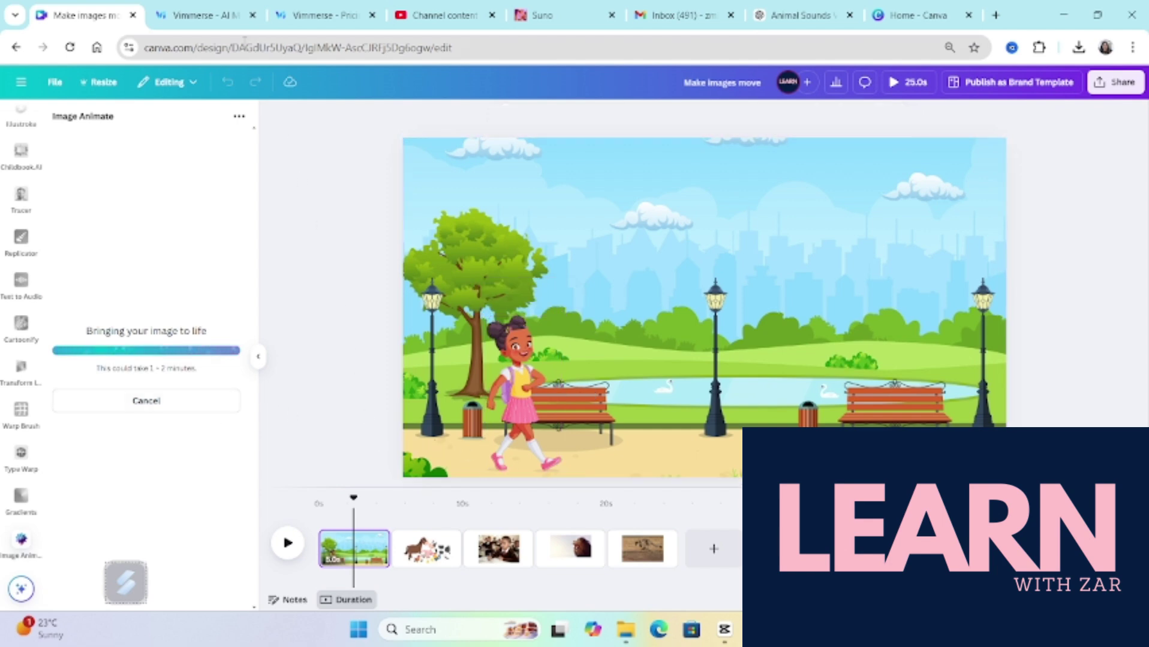
Step: From Vimmerse's My Content list, open the girl walking animation's results
left_click(200, 18)
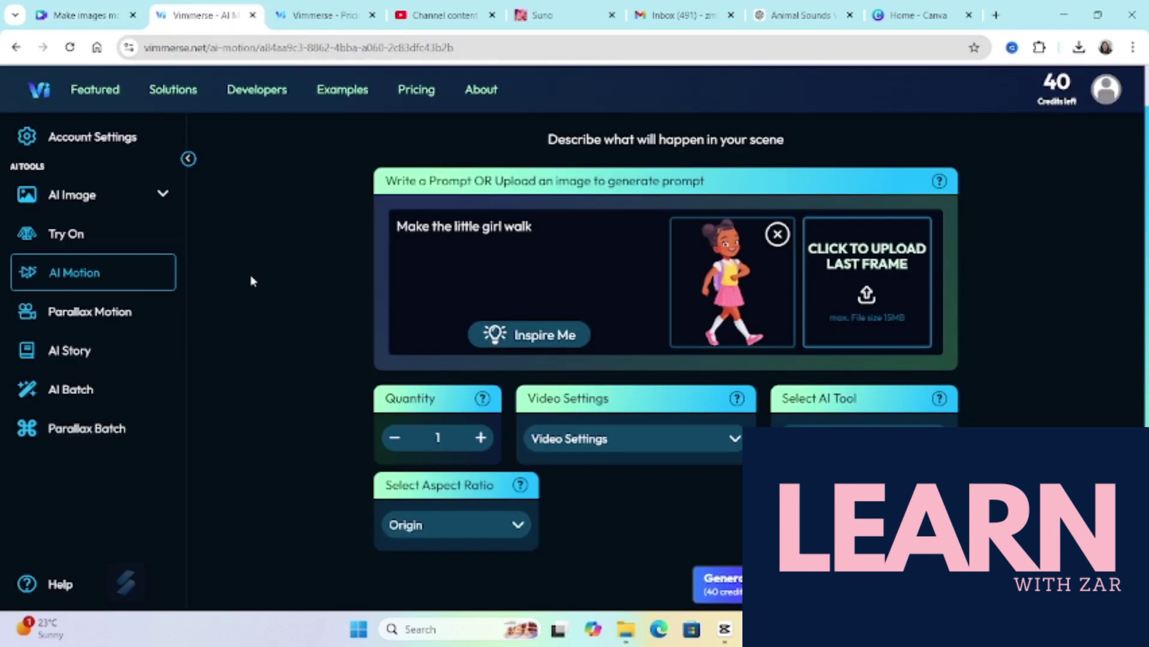
left_click(41, 91)
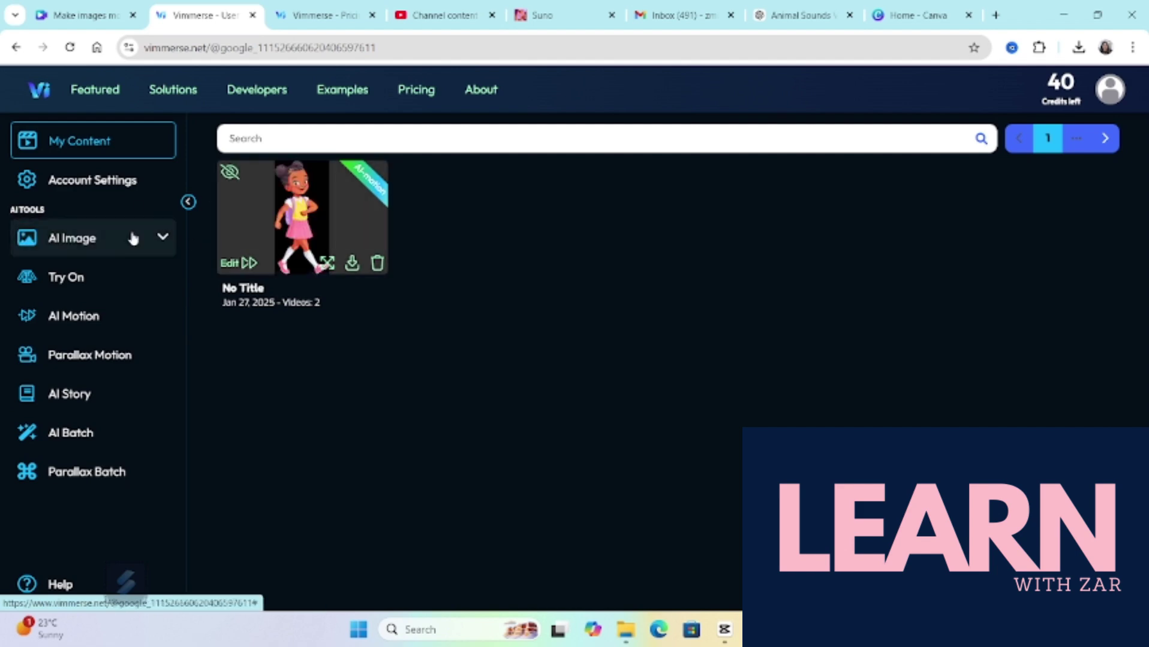
left_click(86, 150)
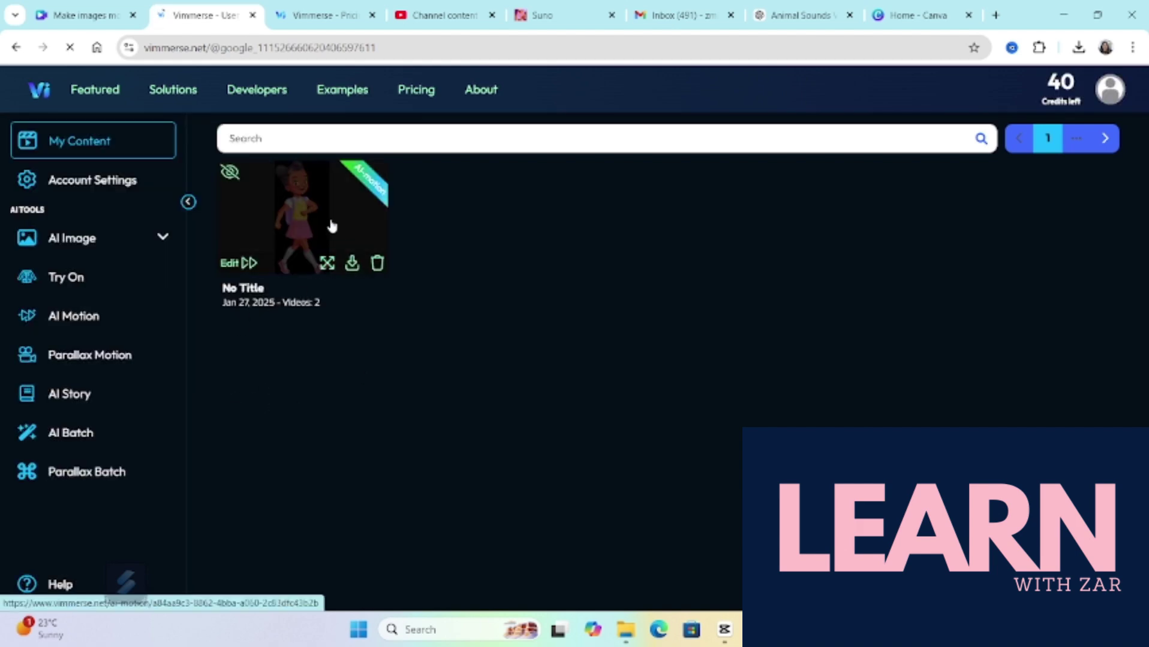
left_click(334, 243)
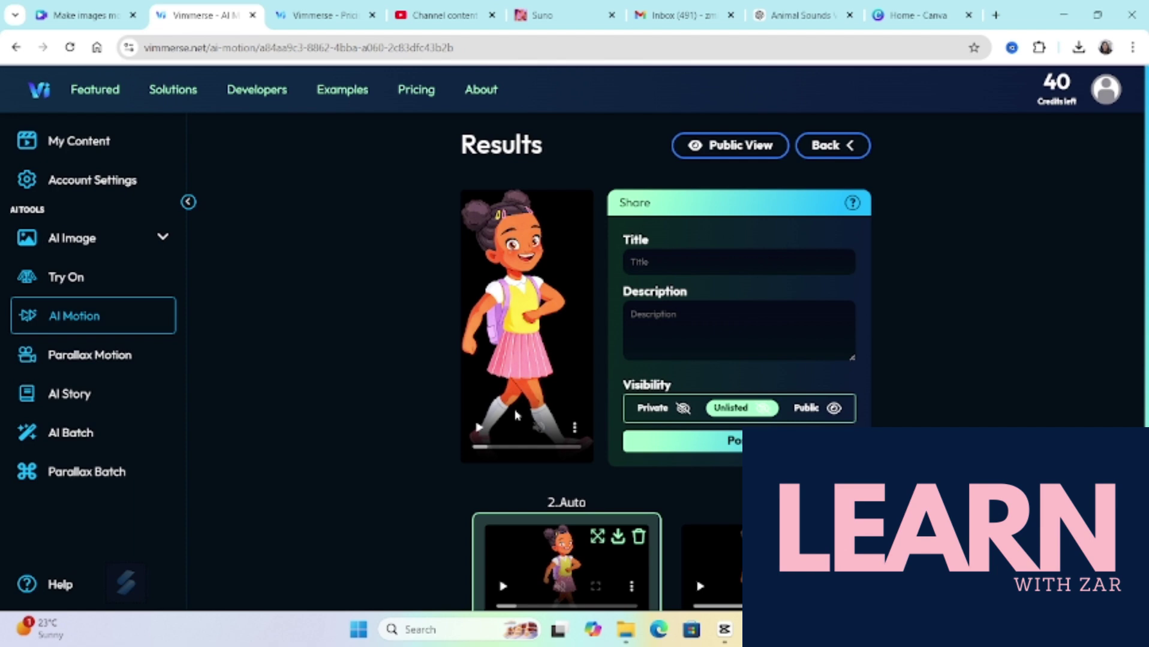
scroll(445, 210, "down", 1)
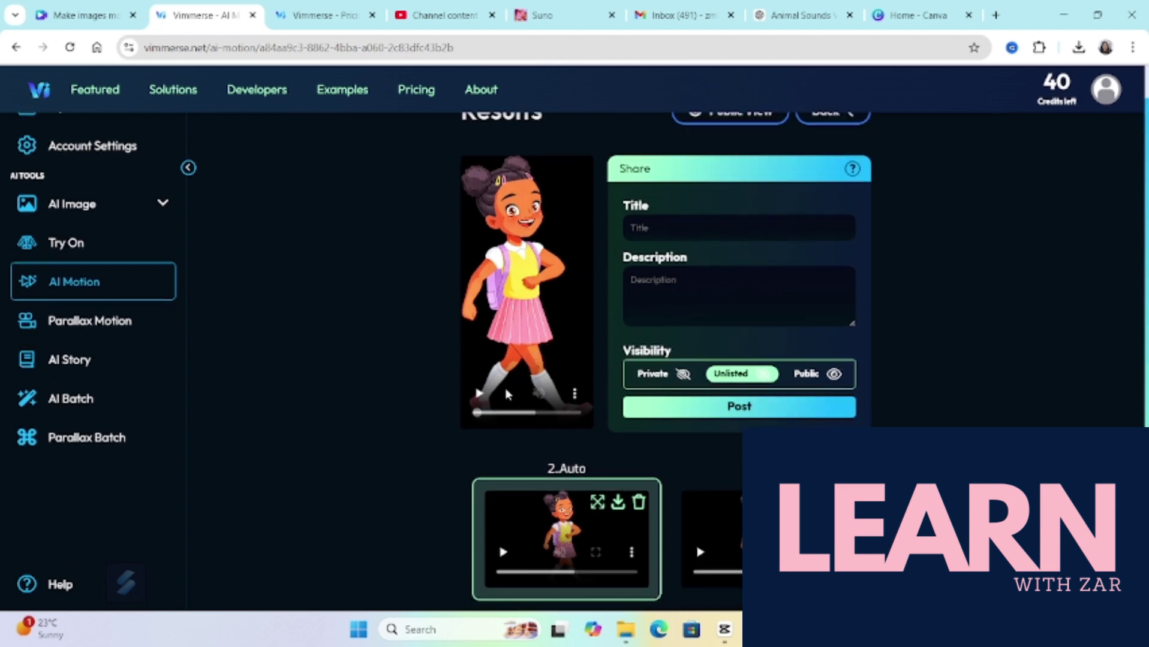
left_click(479, 396)
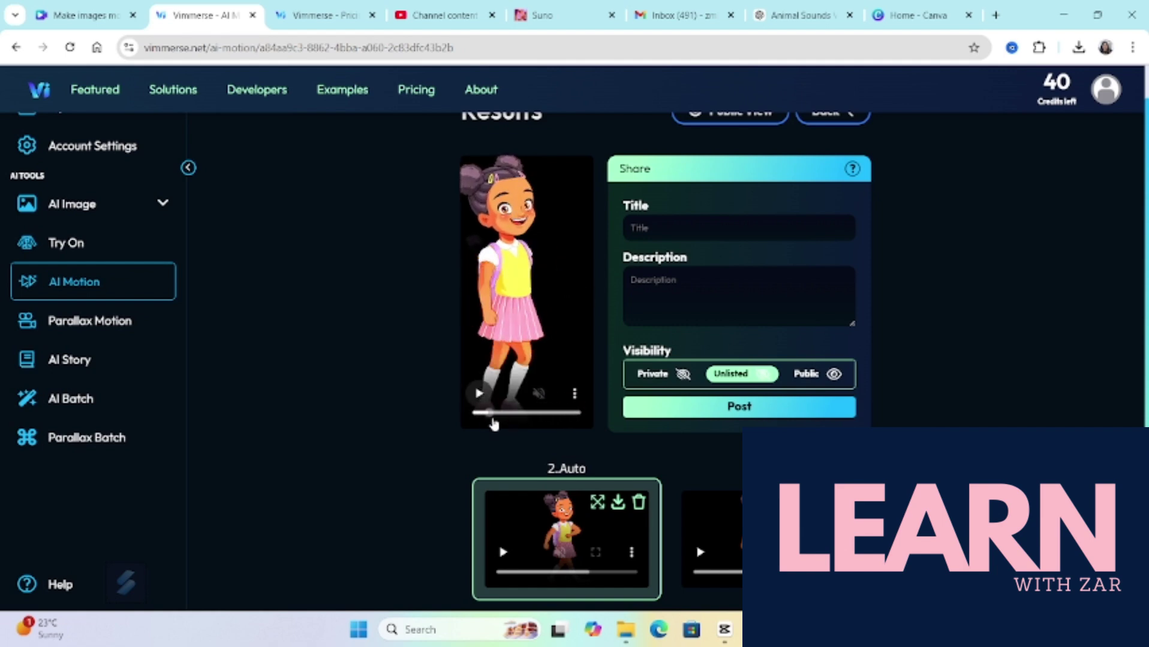
left_click(481, 396)
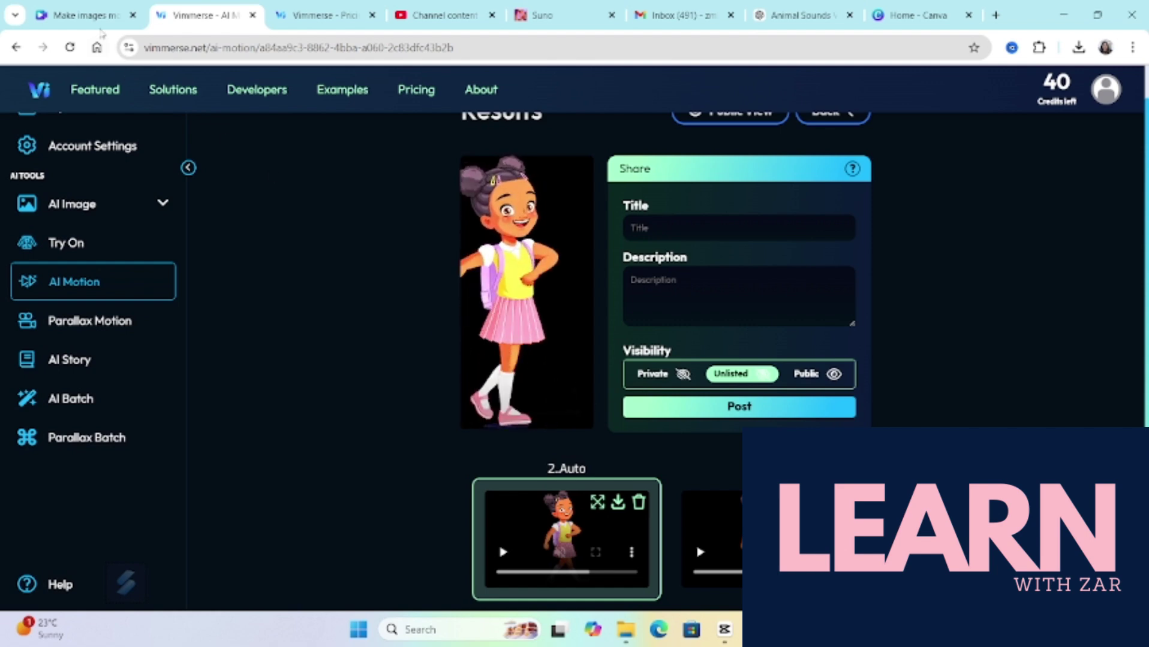
left_click(85, 15)
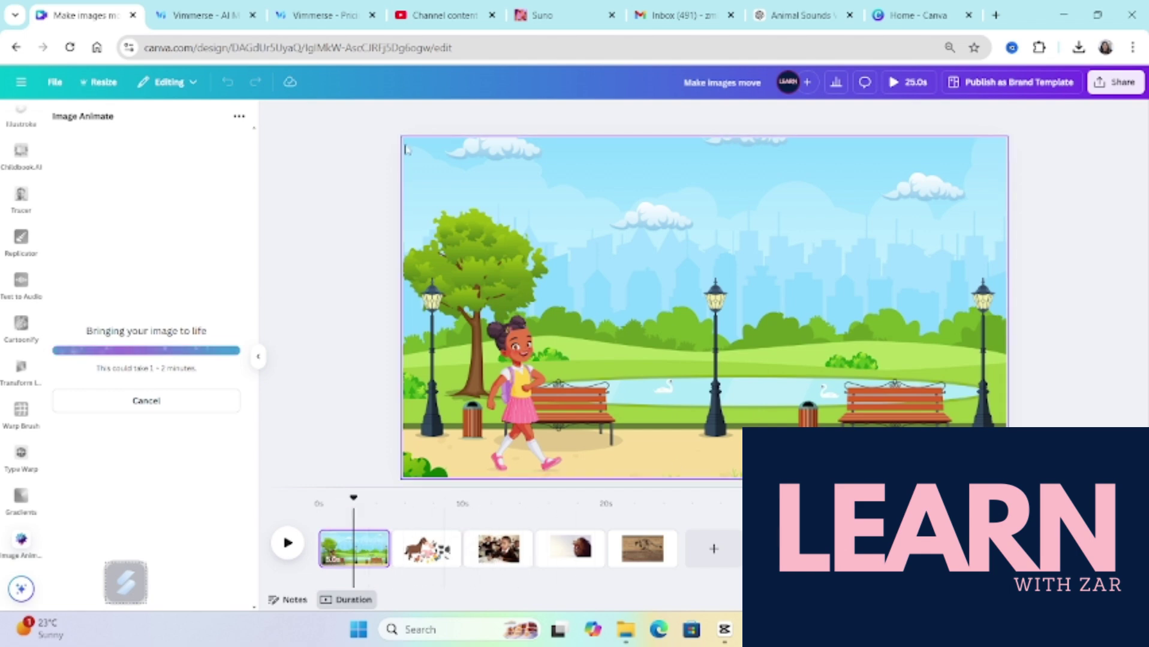
left_click(199, 22)
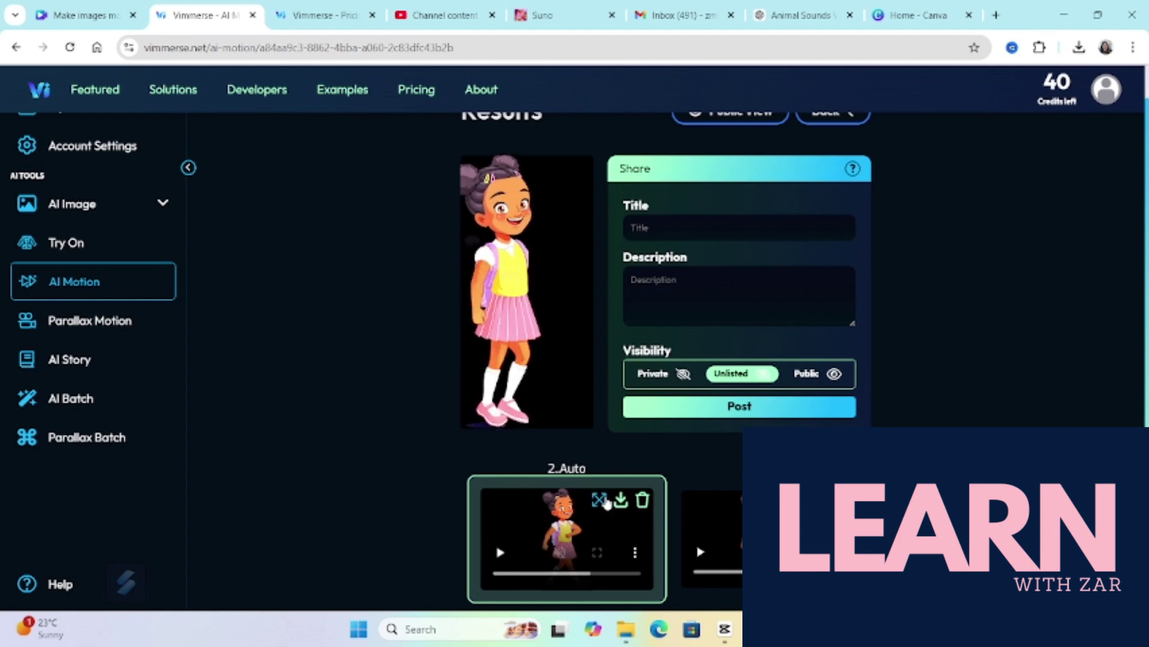
Step: Enlarge and download the 2_Auto walking video as MP4, then return to Canva
left_click(598, 501)
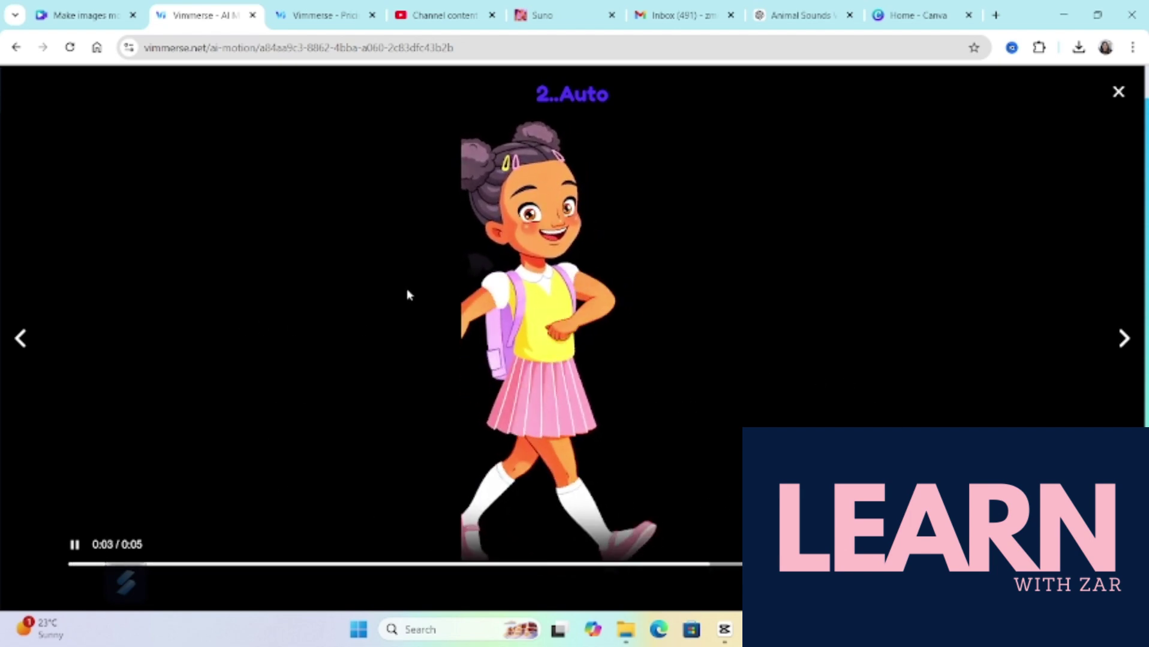
left_click(1078, 218)
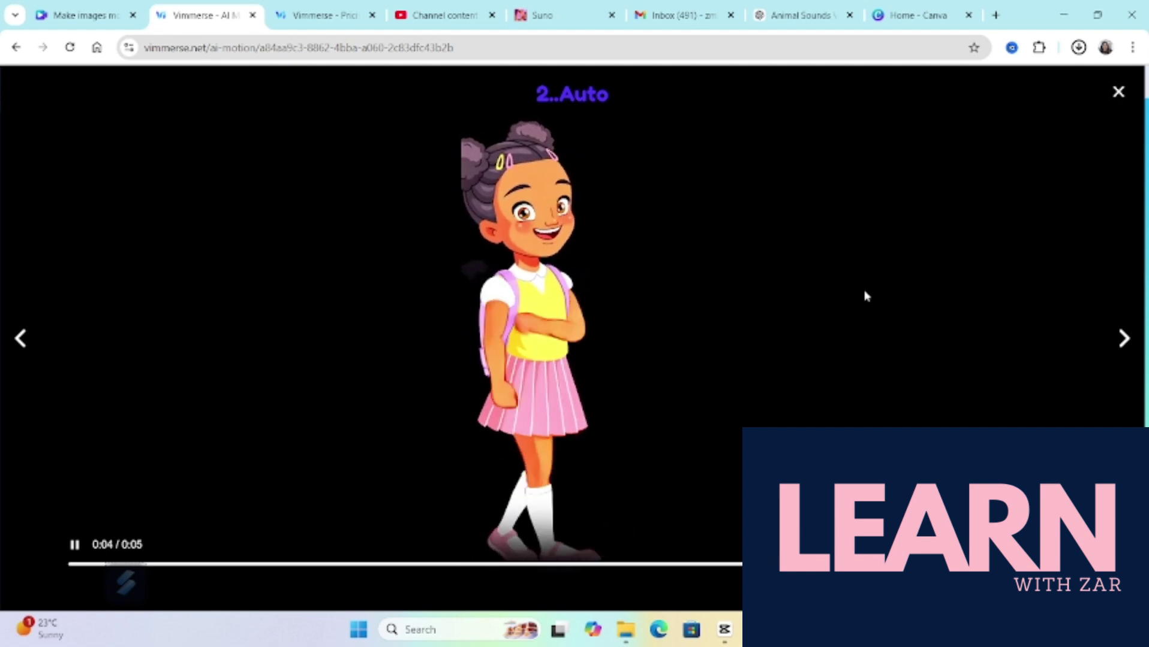
left_click(90, 15)
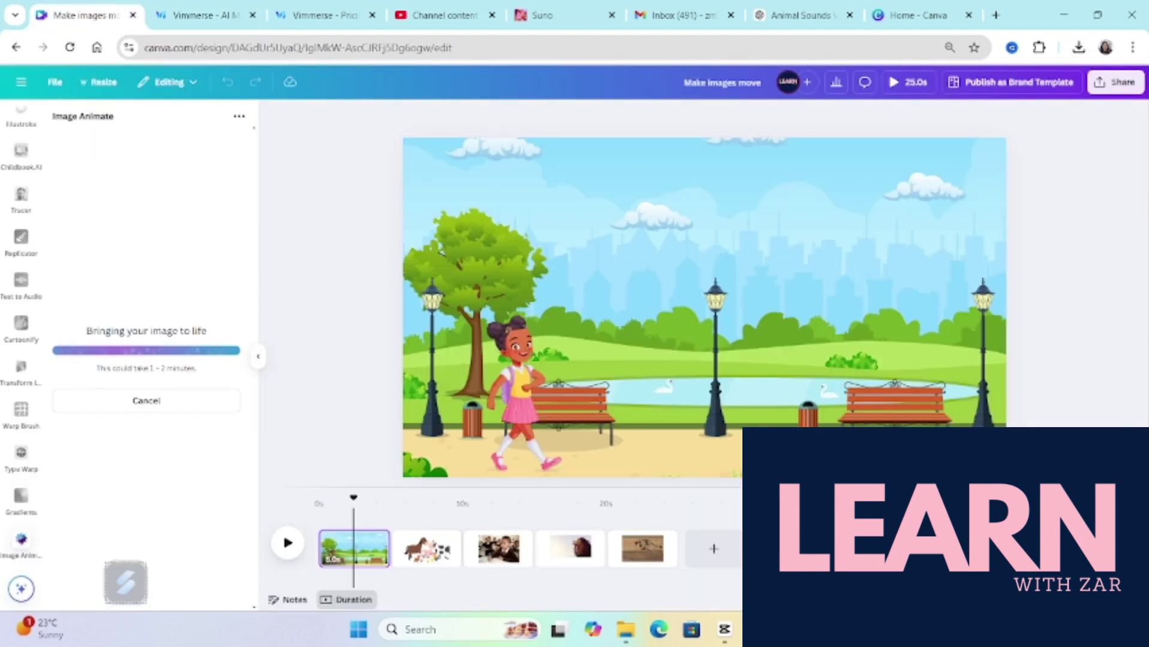
Step: Drag the downloaded walking .mp4 from Chrome's downloads onto the Canva canvas
left_click(1077, 47)
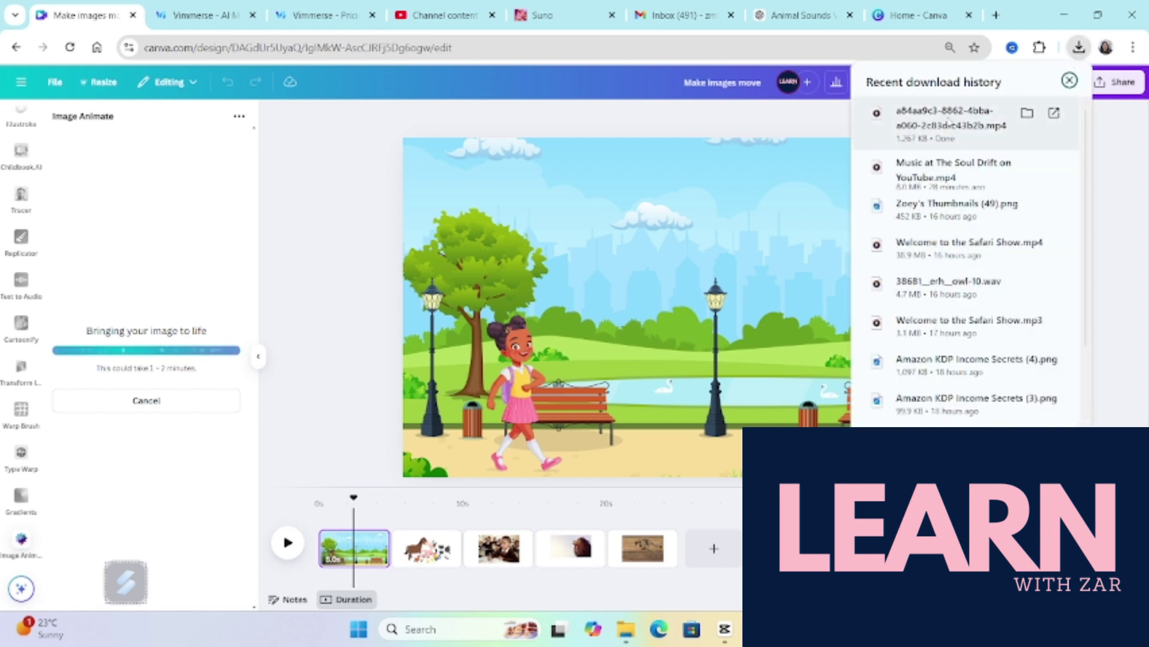
left_click_drag(943, 121, 654, 405)
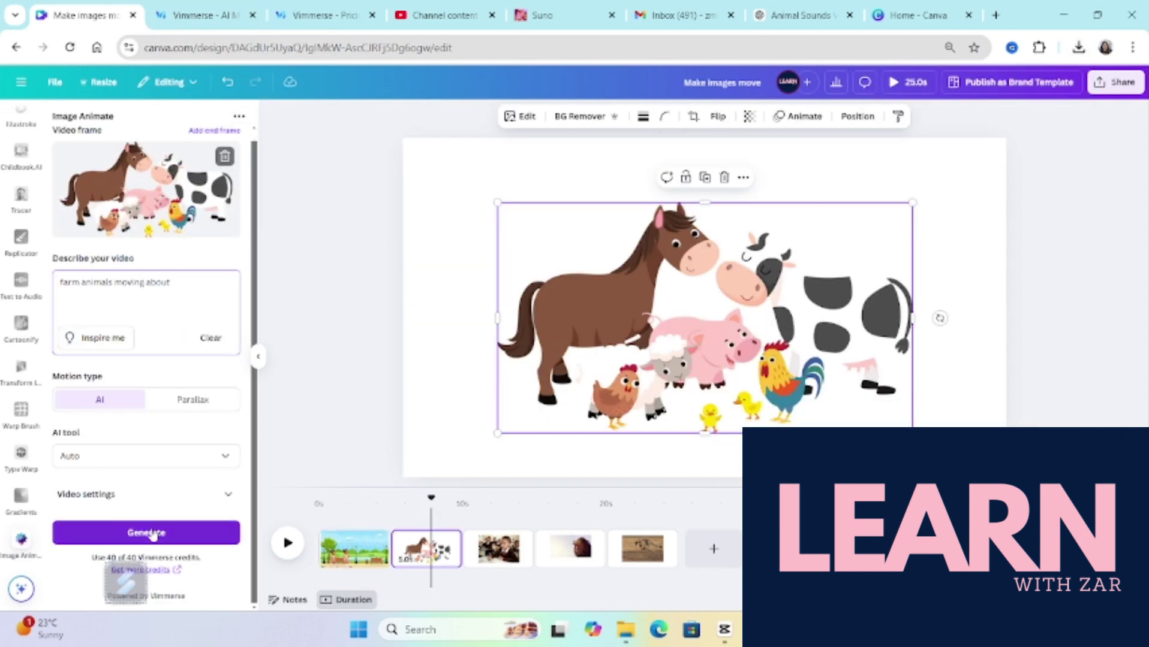
Step: Generate the Image Animate animation for the farm animals image
left_click(146, 533)
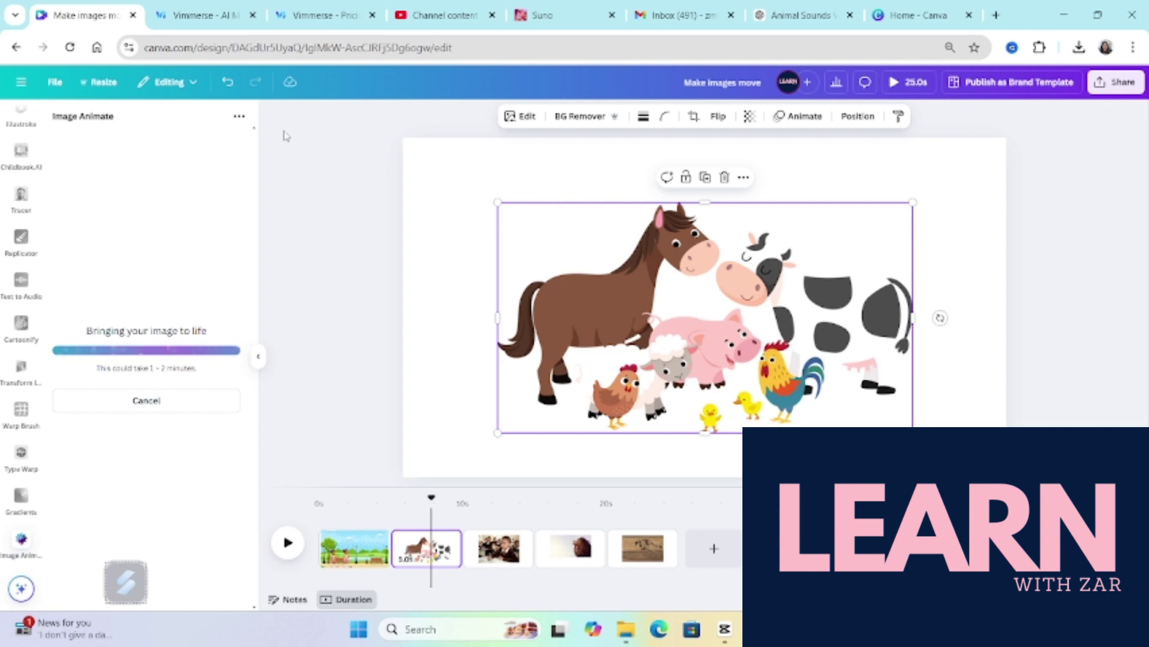
left_click(215, 14)
left_click(1114, 97)
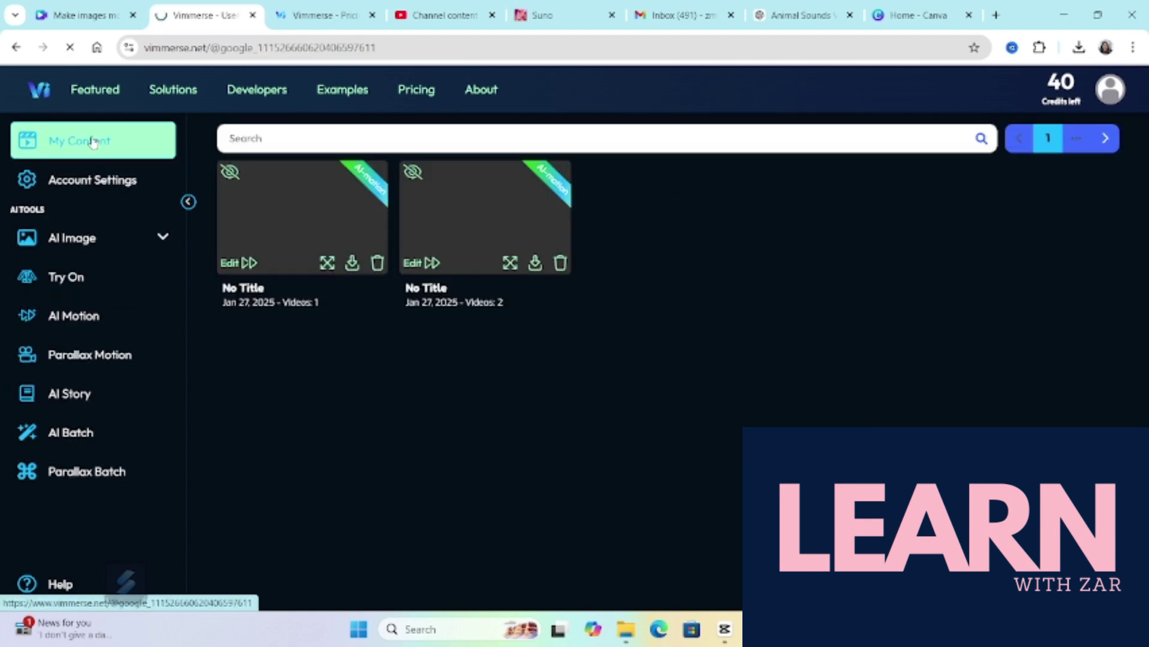
left_click(296, 224)
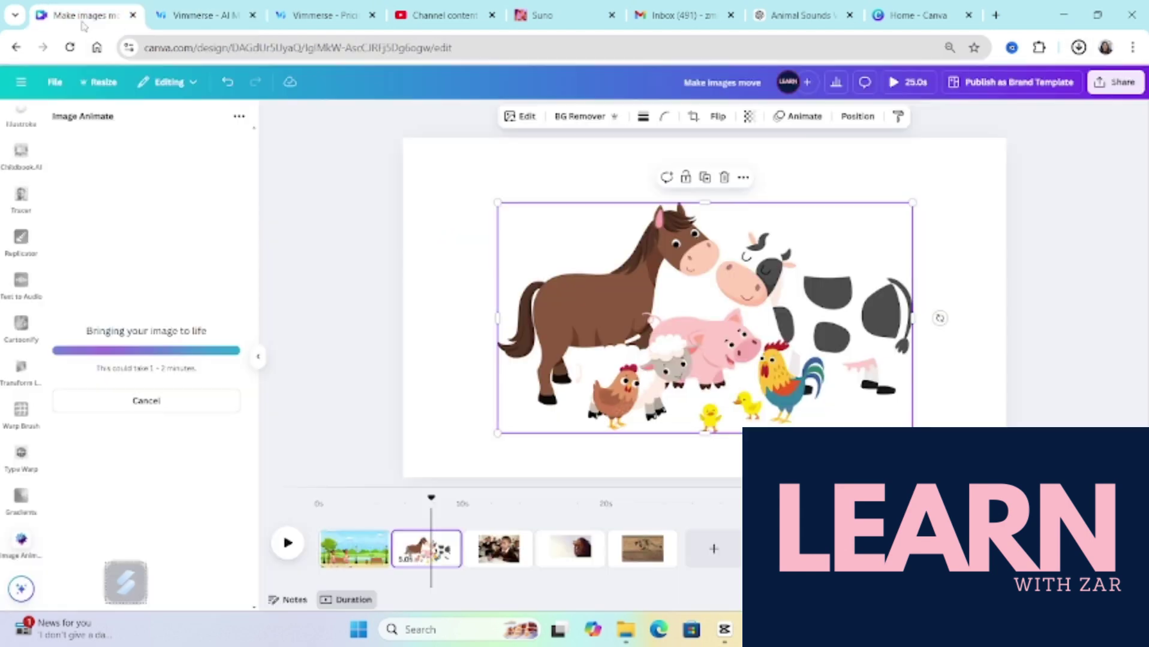
key("Escape")
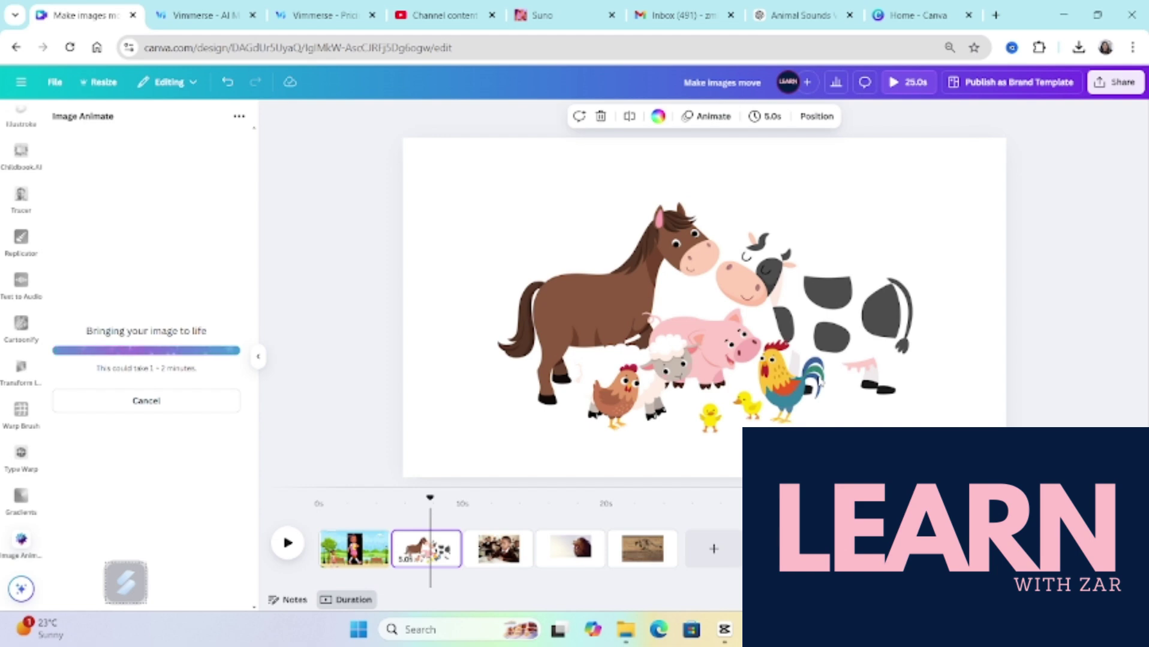